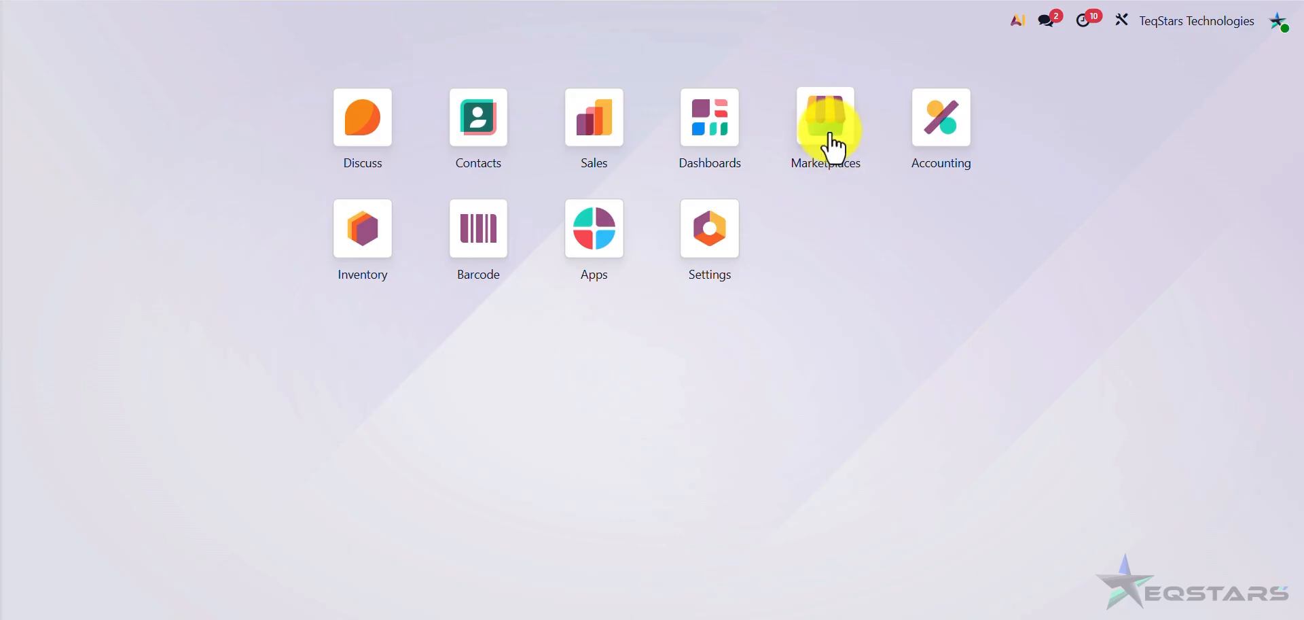
# Open the Marketplaces app and select the Import Inventory operation for the Shopify instance.
pyautogui.click(833, 140)
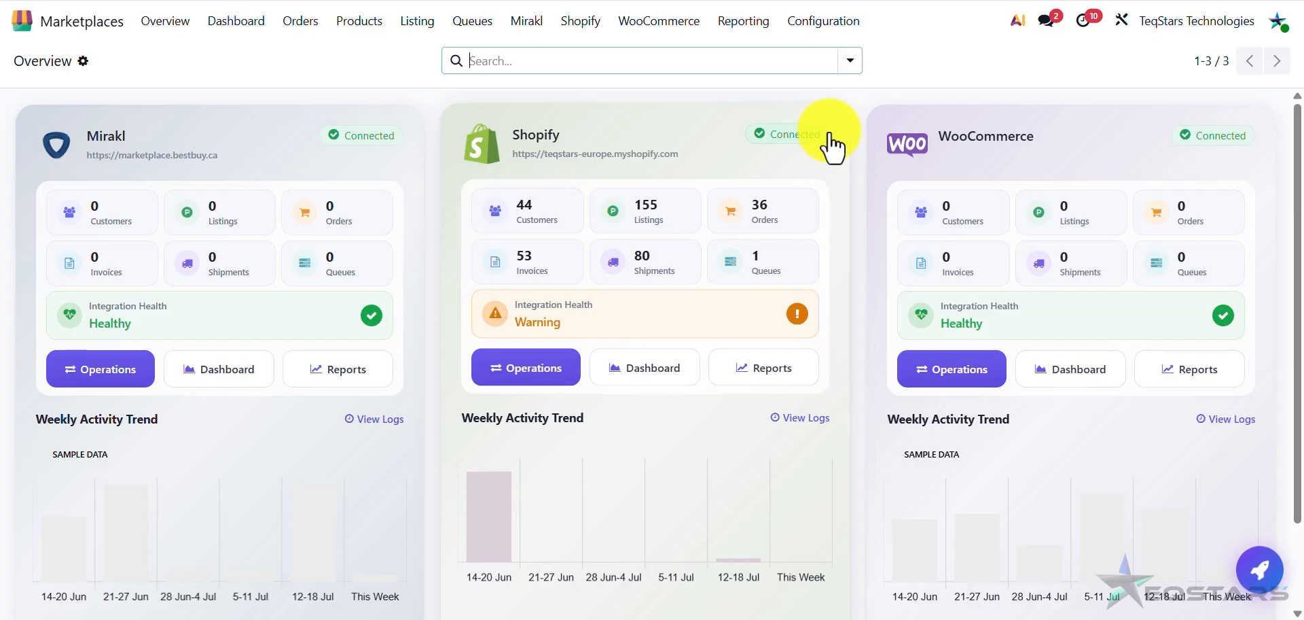
pyautogui.click(547, 373)
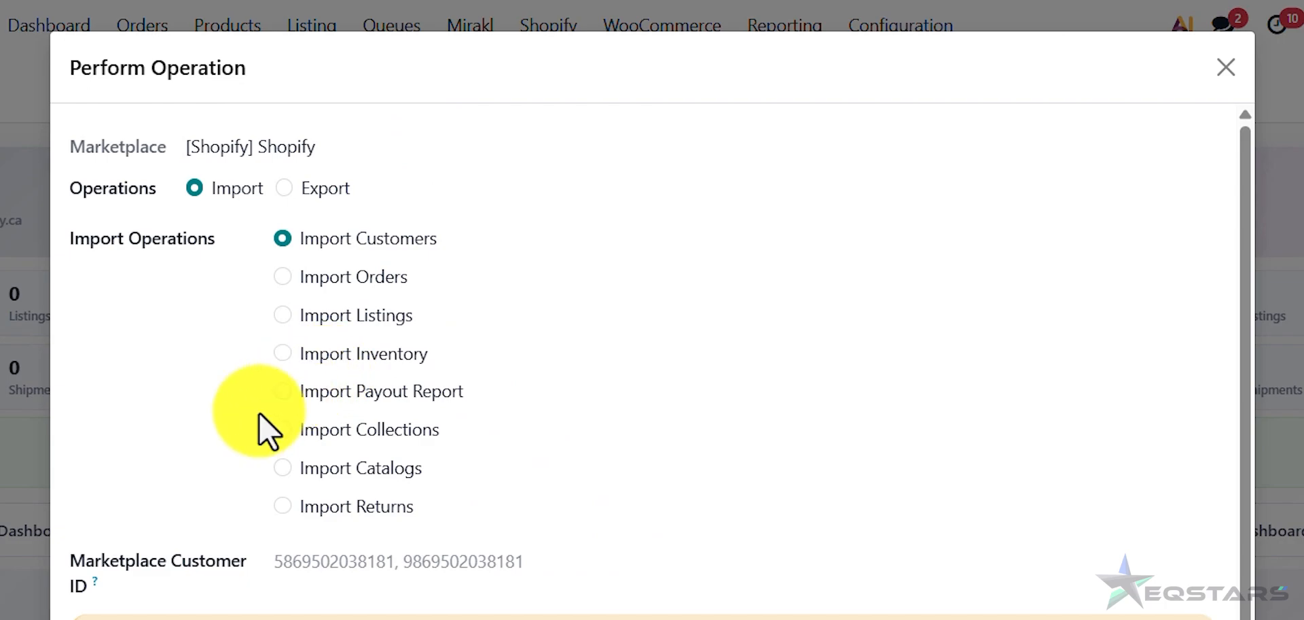
pyautogui.click(411, 356)
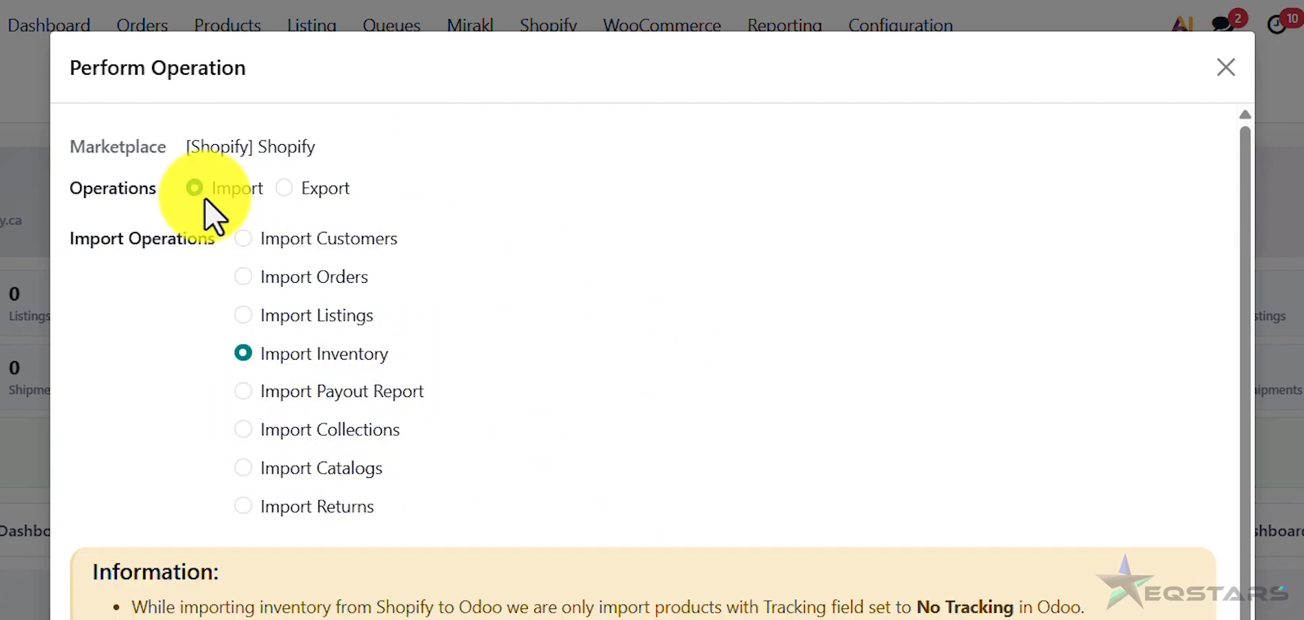
pyautogui.moveTo(208, 196); pyautogui.dragTo(256, 207)
pyautogui.click(519, 276)
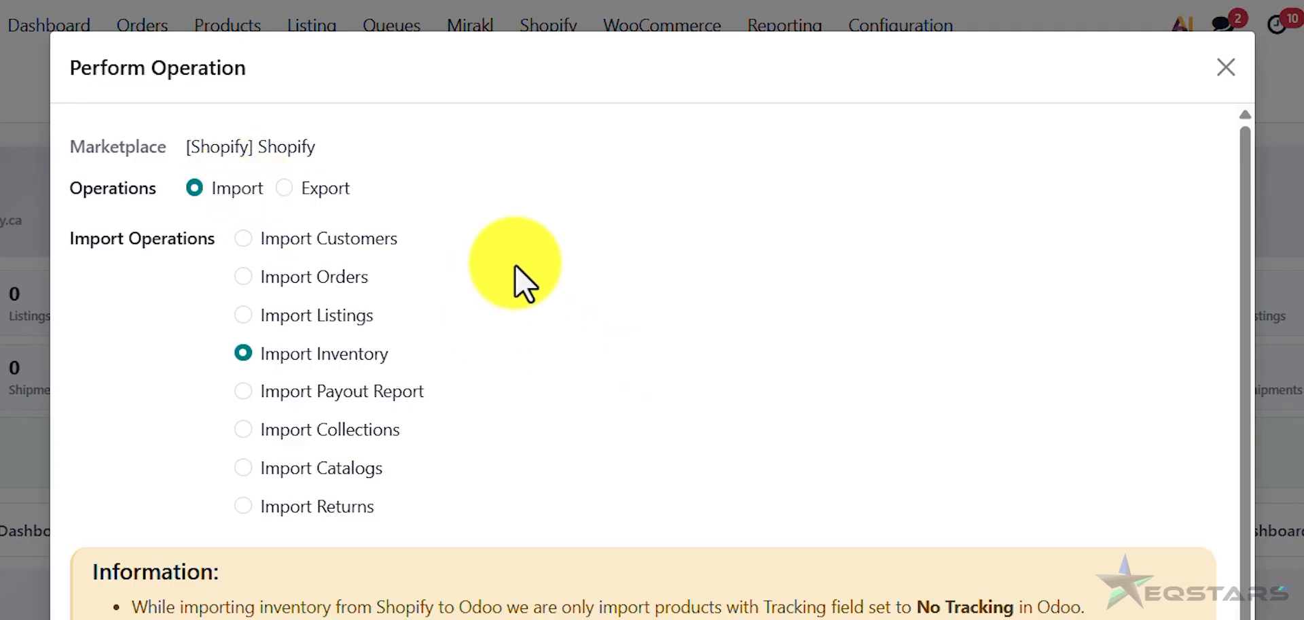
# Review the Shopify export operations, return to Import Inventory, and close the operation dialog without processing.
pyautogui.click(345, 190)
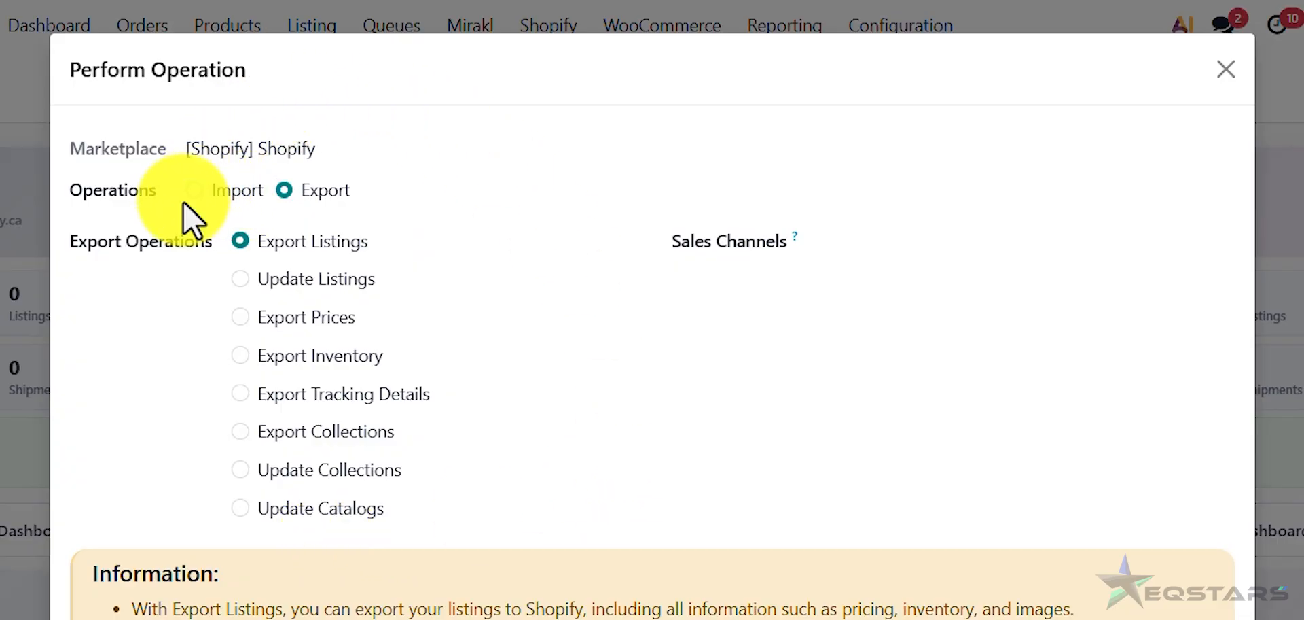
pyautogui.click(216, 192)
pyautogui.doubleClick(307, 351)
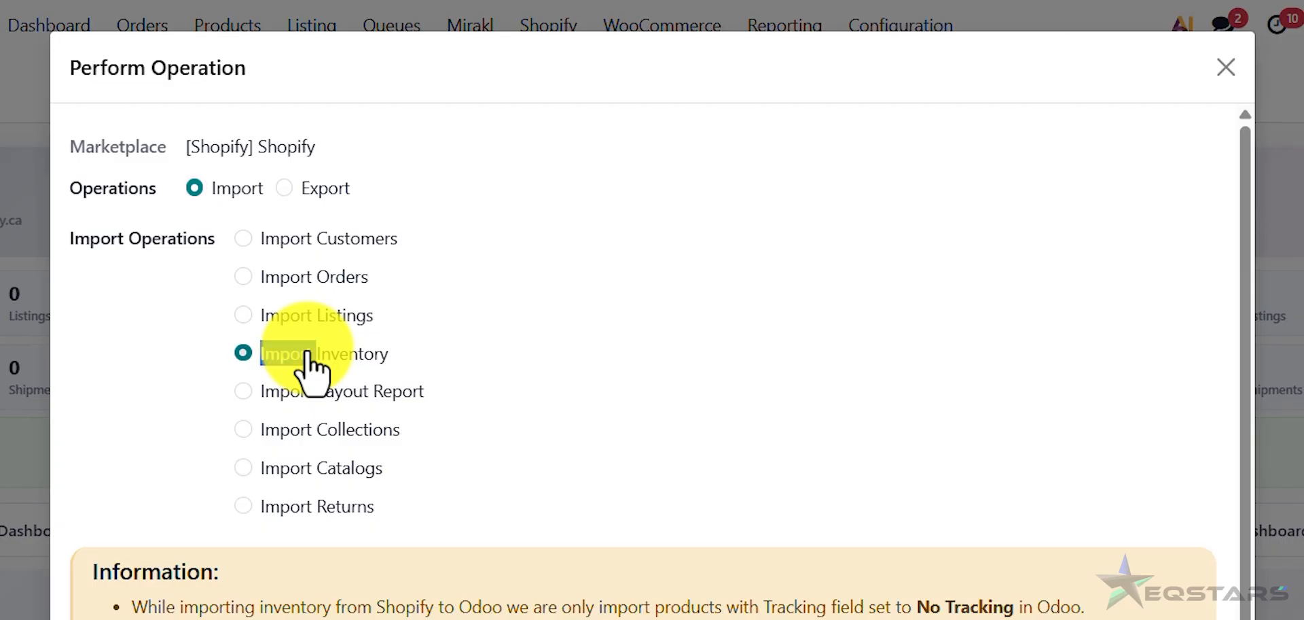
pyautogui.moveTo(308, 352); pyautogui.dragTo(411, 359)
pyautogui.click(812, 362)
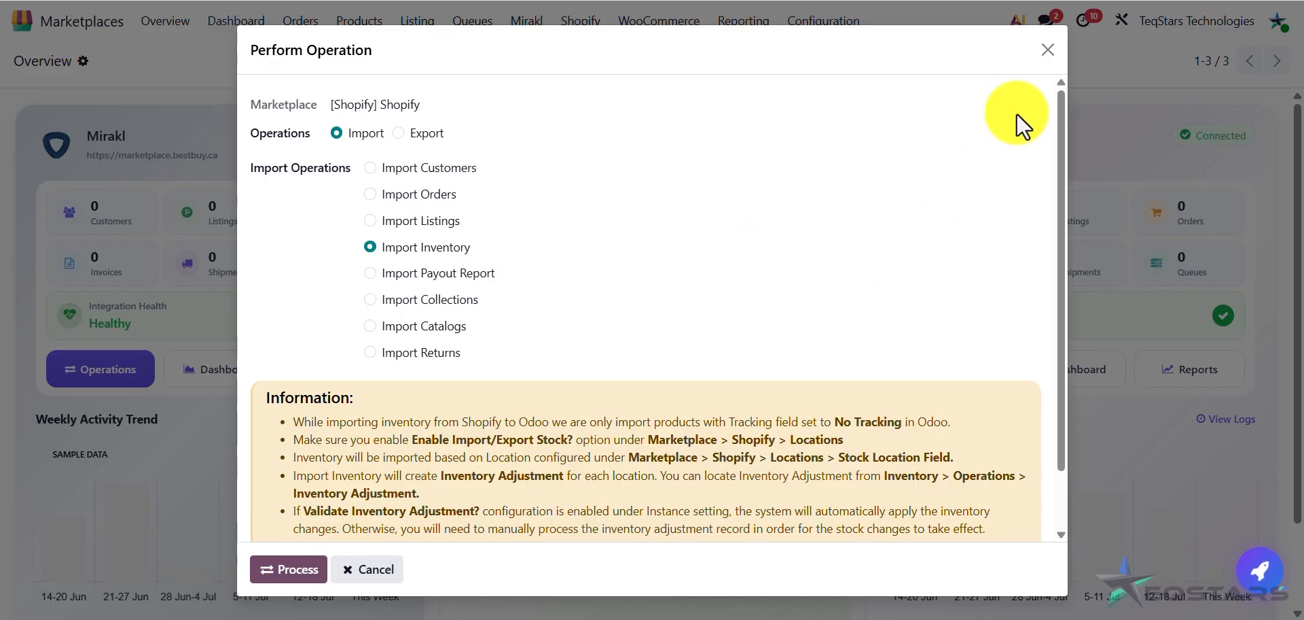
pyautogui.click(1050, 50)
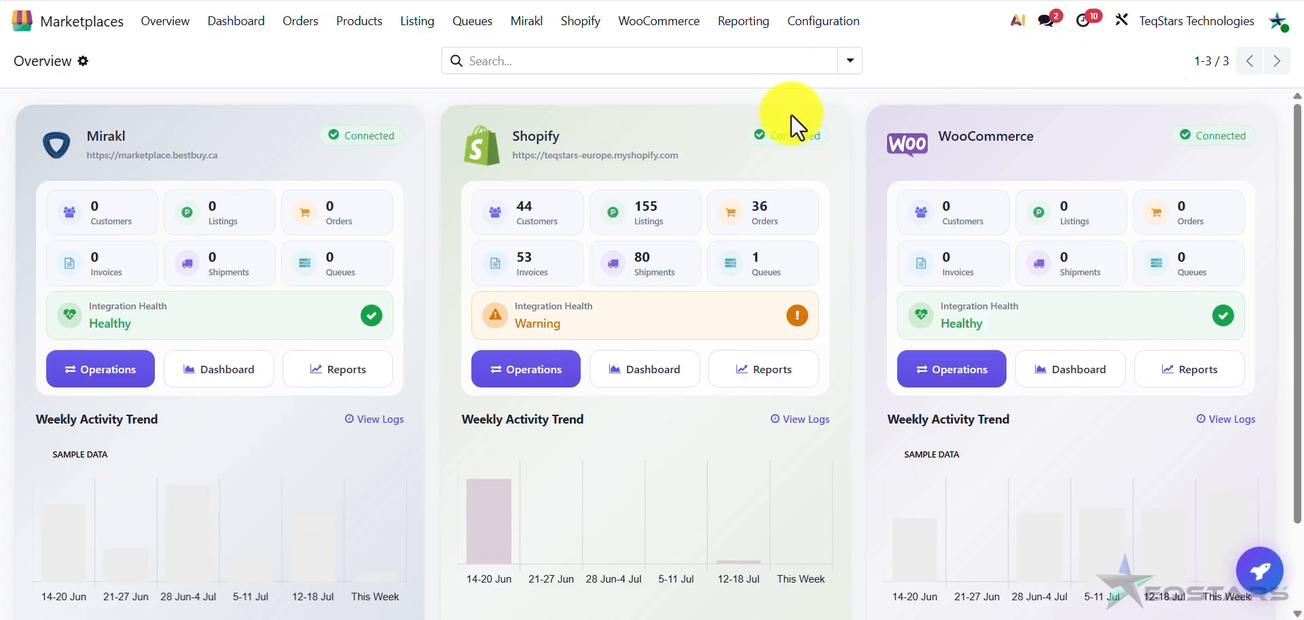
# Open the Shopify instance's stock settings and examine the Stock Based On options.
pyautogui.click(576, 140)
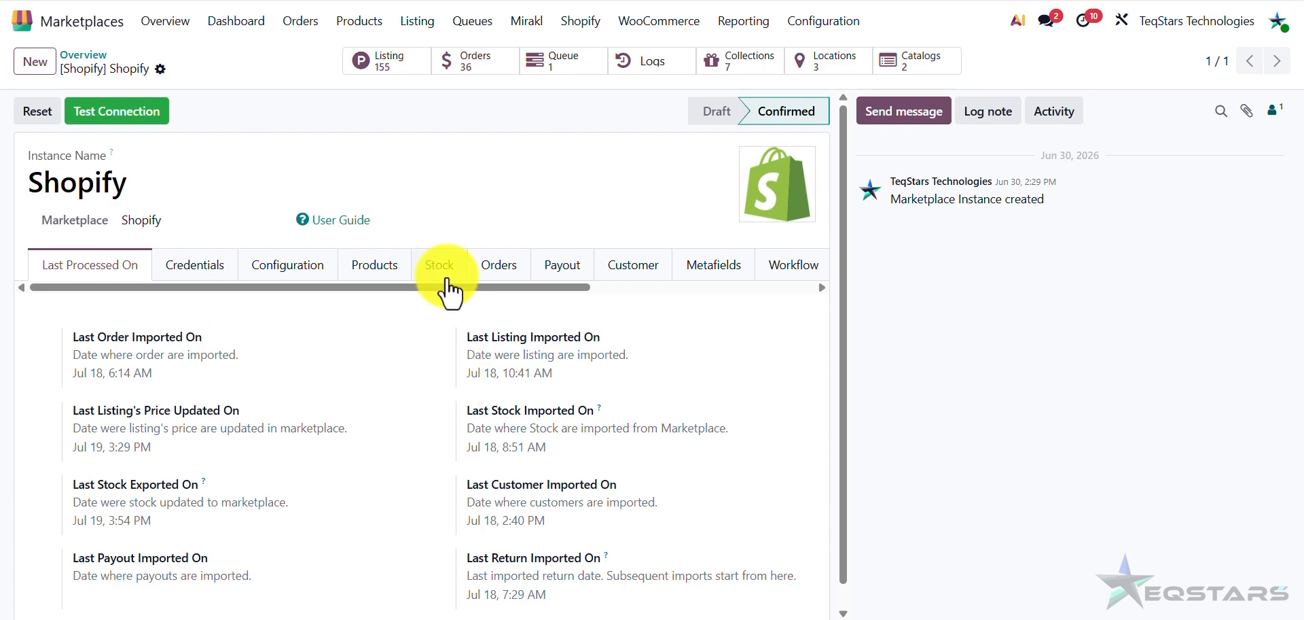
pyautogui.click(445, 266)
pyautogui.scroll(-2, 435, 364)
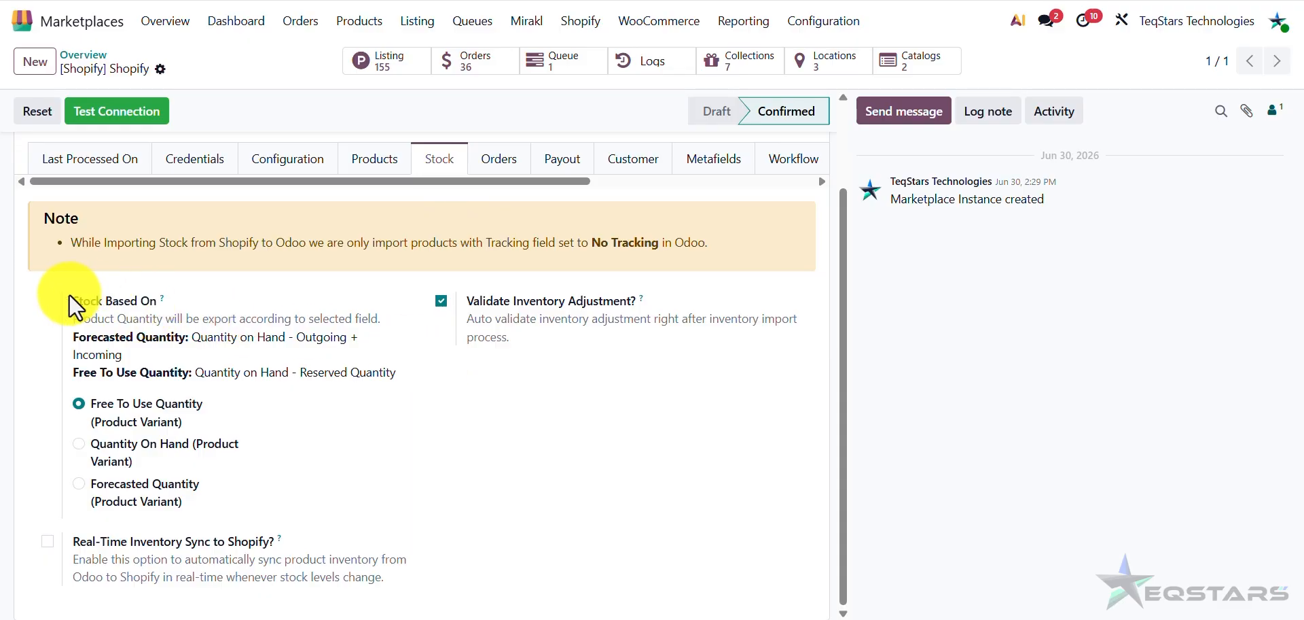
pyautogui.moveTo(71, 296); pyautogui.dragTo(165, 300)
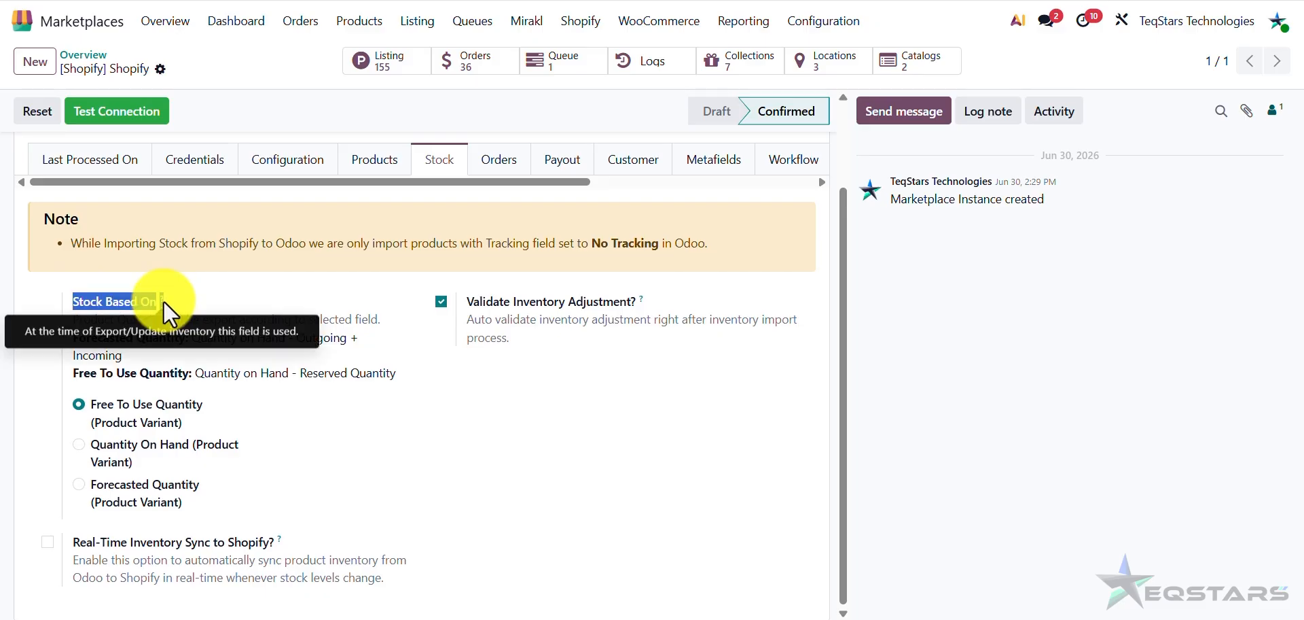
pyautogui.click(232, 293)
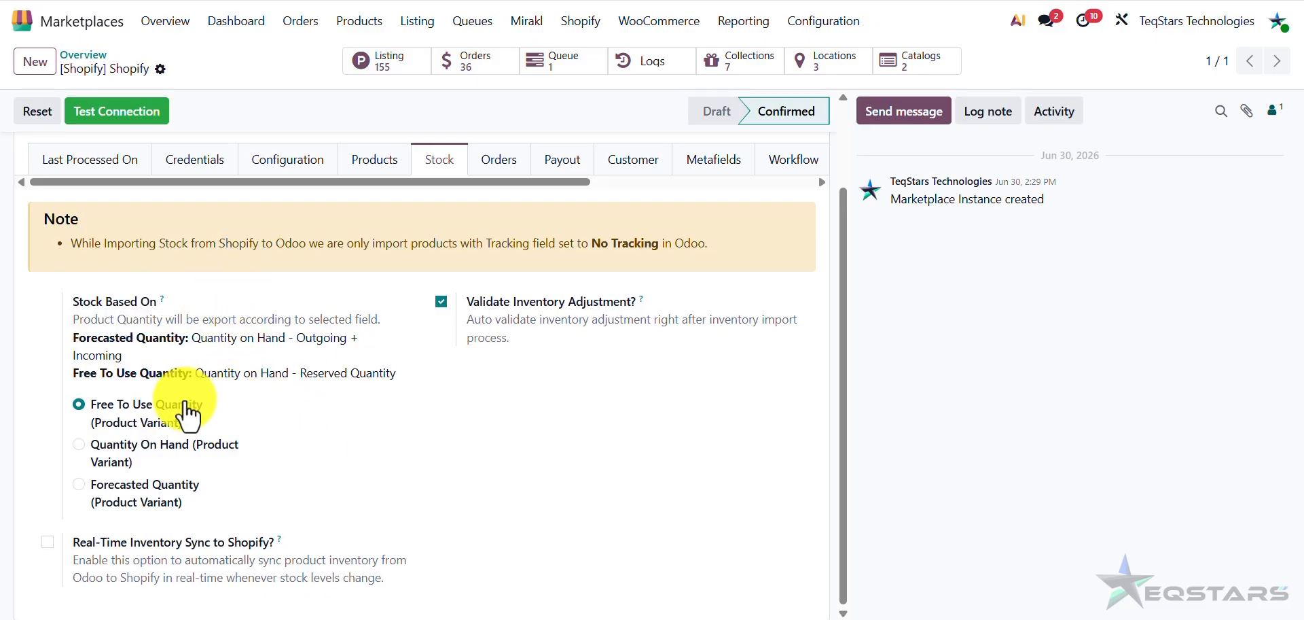
# Try Quantity On Hand and Forecasted Quantity as the stock basis, and return to Free To Use Quantity (Product Variant).
pyautogui.click(109, 445)
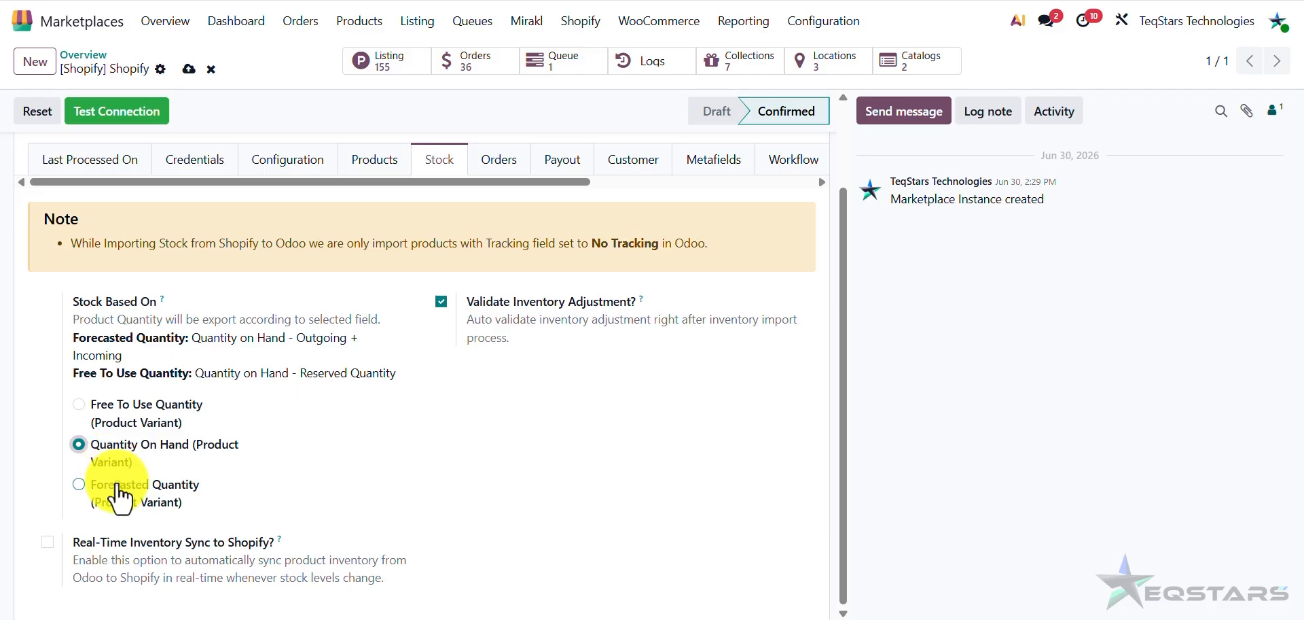
pyautogui.click(117, 484)
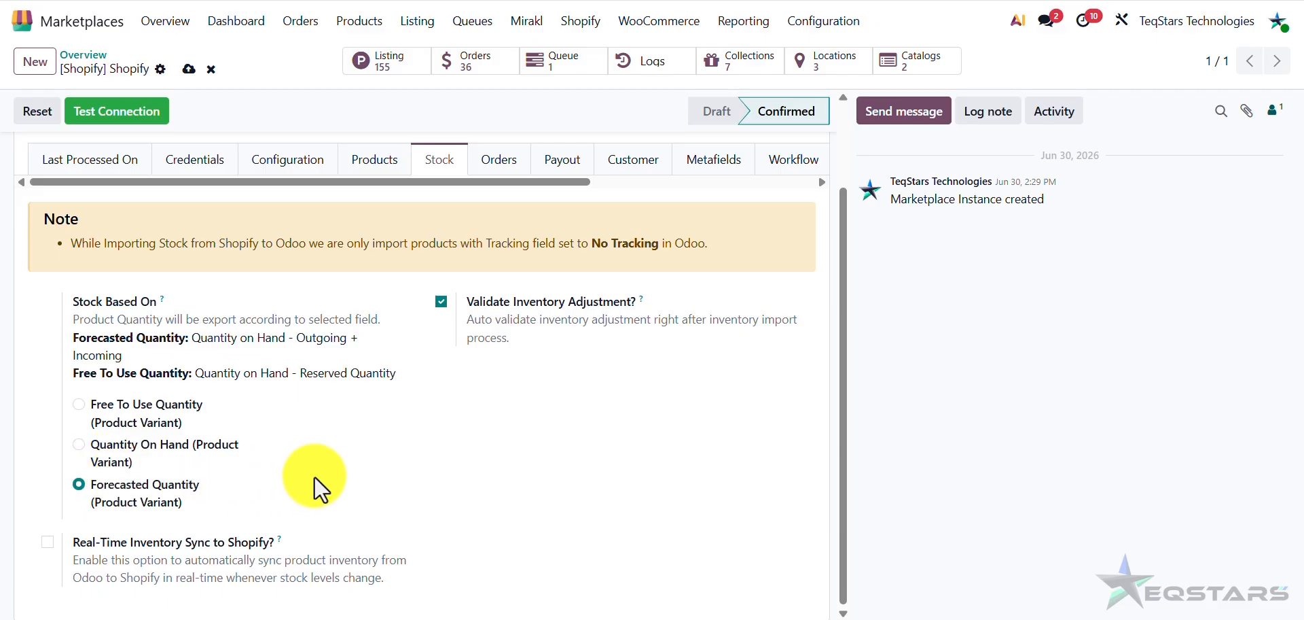
pyautogui.click(189, 422)
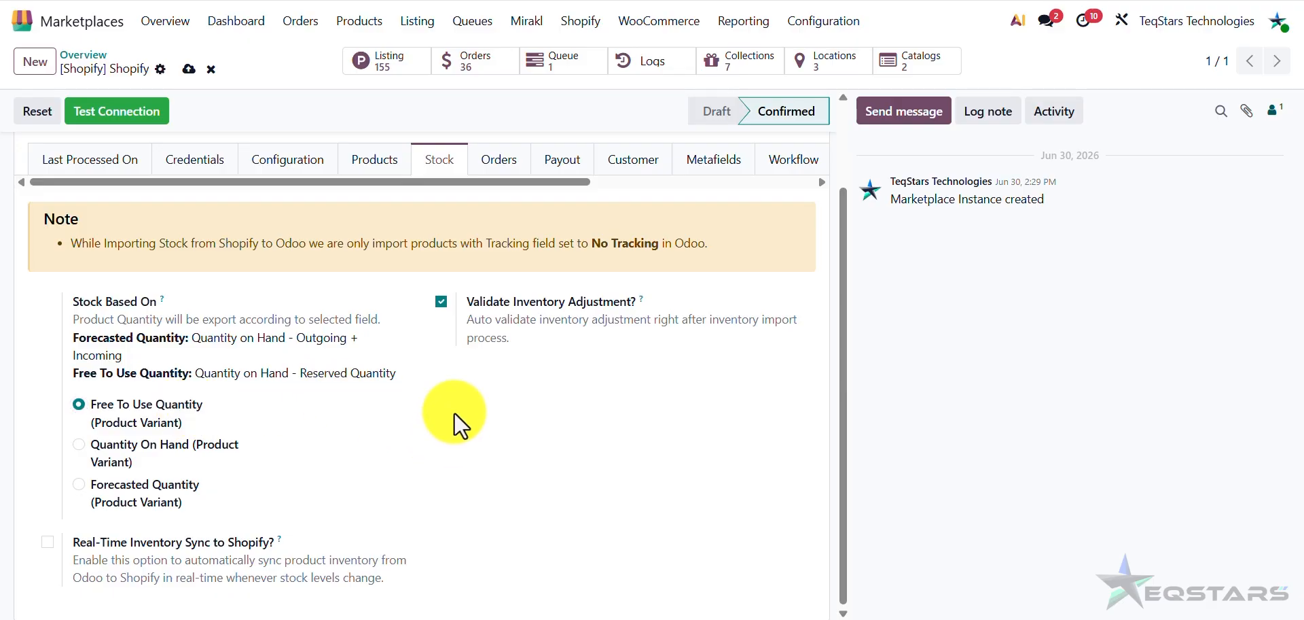
# Review the Validate Inventory Adjustment option, switching it off and back on.
pyautogui.moveTo(469, 302); pyautogui.dragTo(659, 348)
pyautogui.click(639, 463)
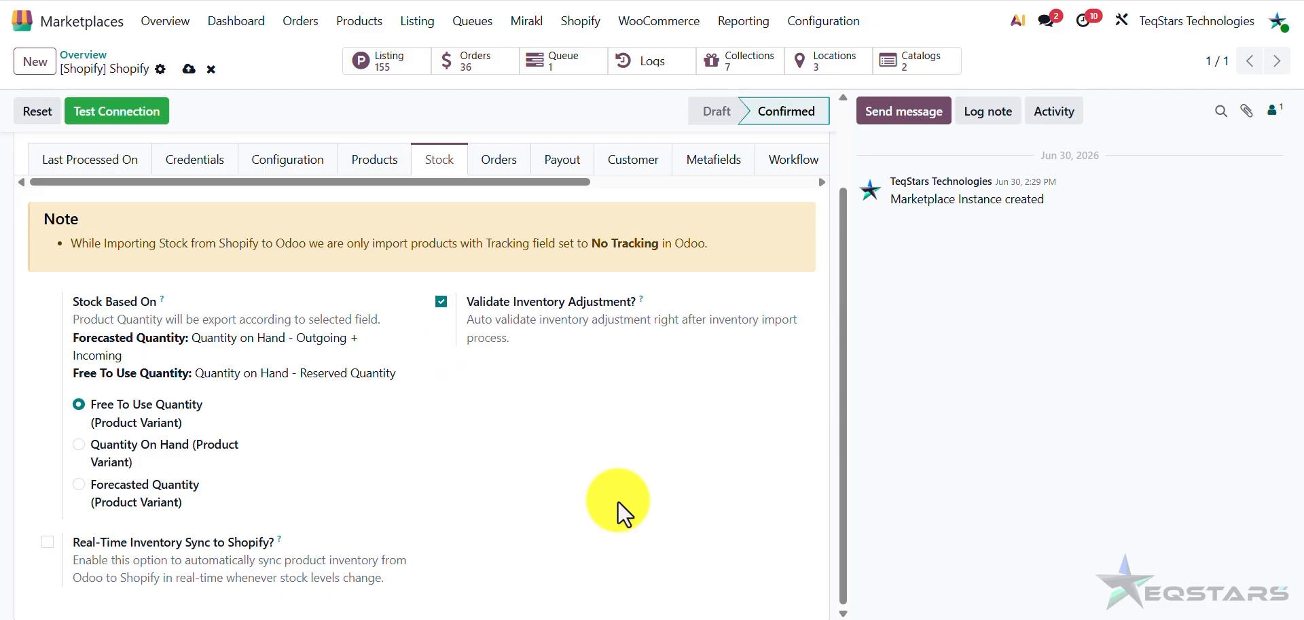
pyautogui.click(442, 303)
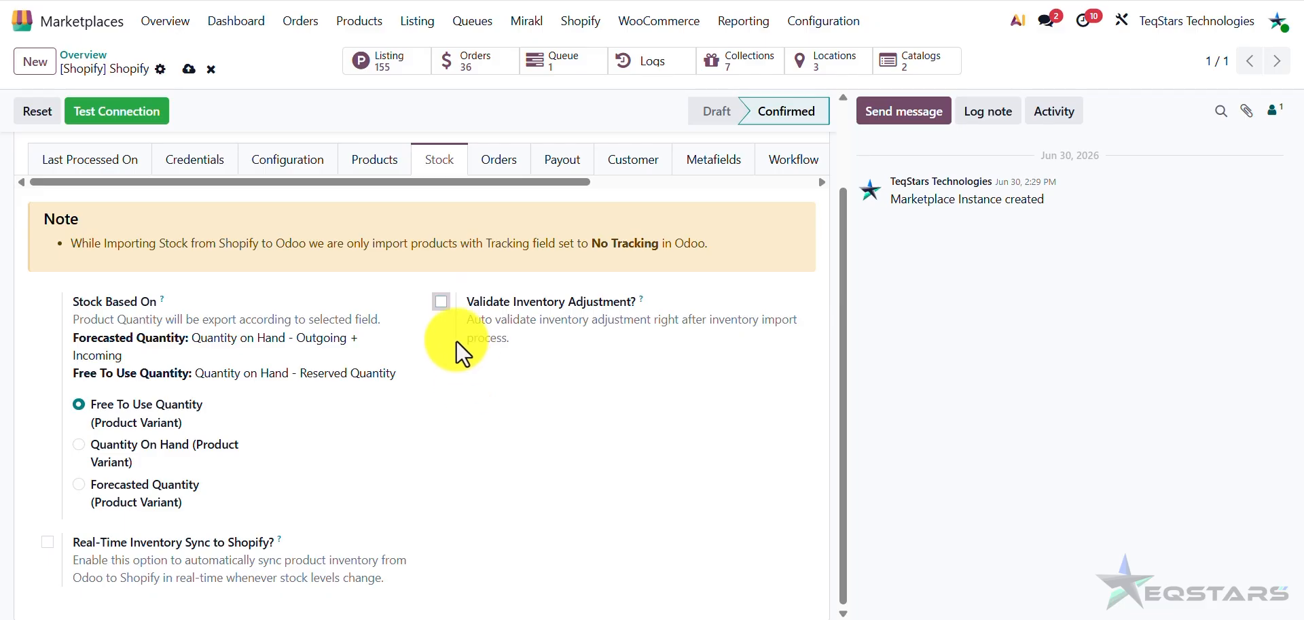
pyautogui.click(441, 302)
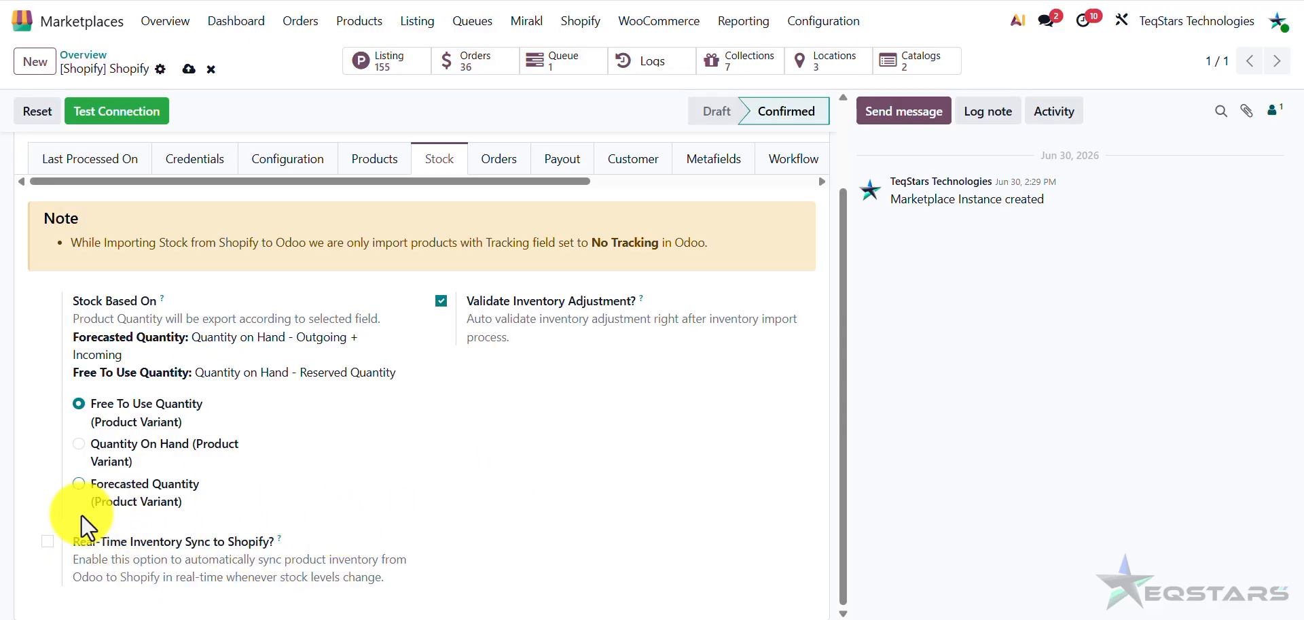
# Try enabling Real-Time Inventory Sync to Shopify, read its description, and disable it again.
pyautogui.click(42, 543)
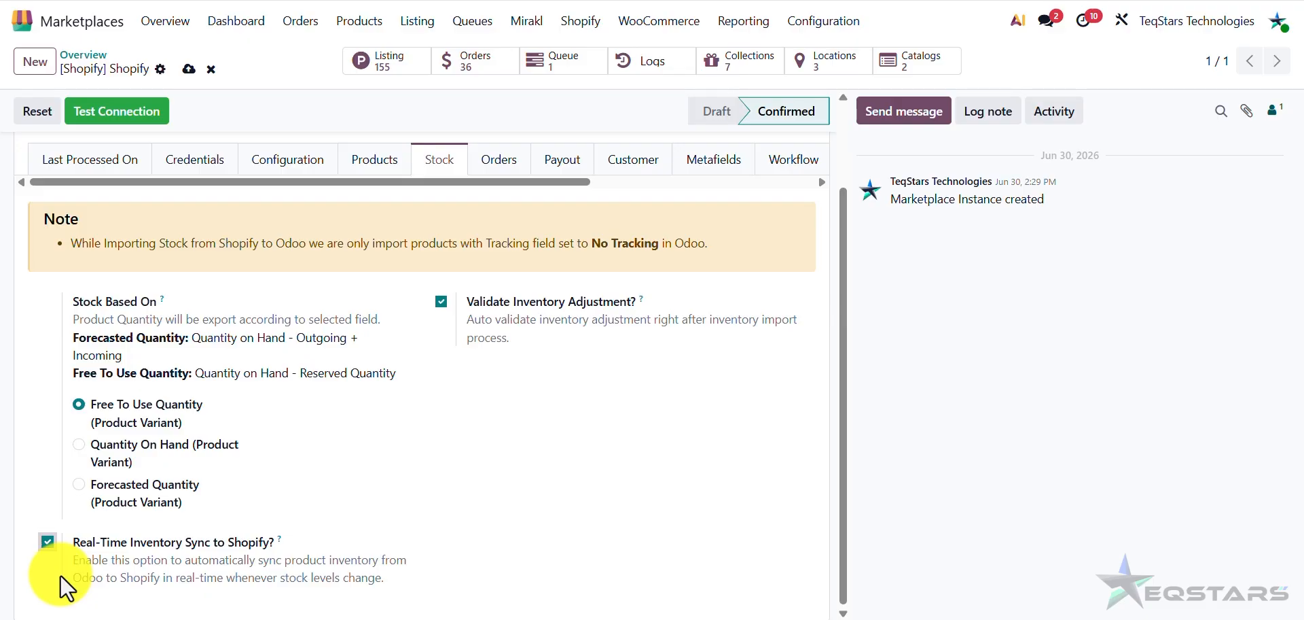
pyautogui.moveTo(145, 539); pyautogui.dragTo(275, 536)
pyautogui.click(365, 532)
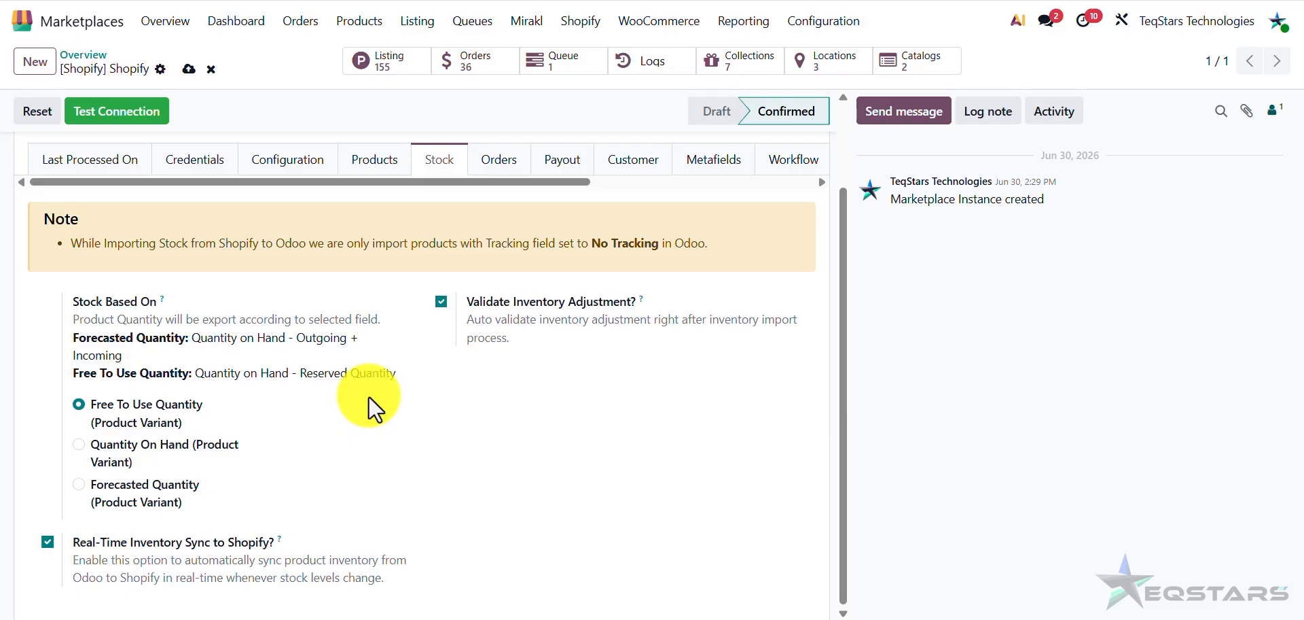
pyautogui.click(48, 541)
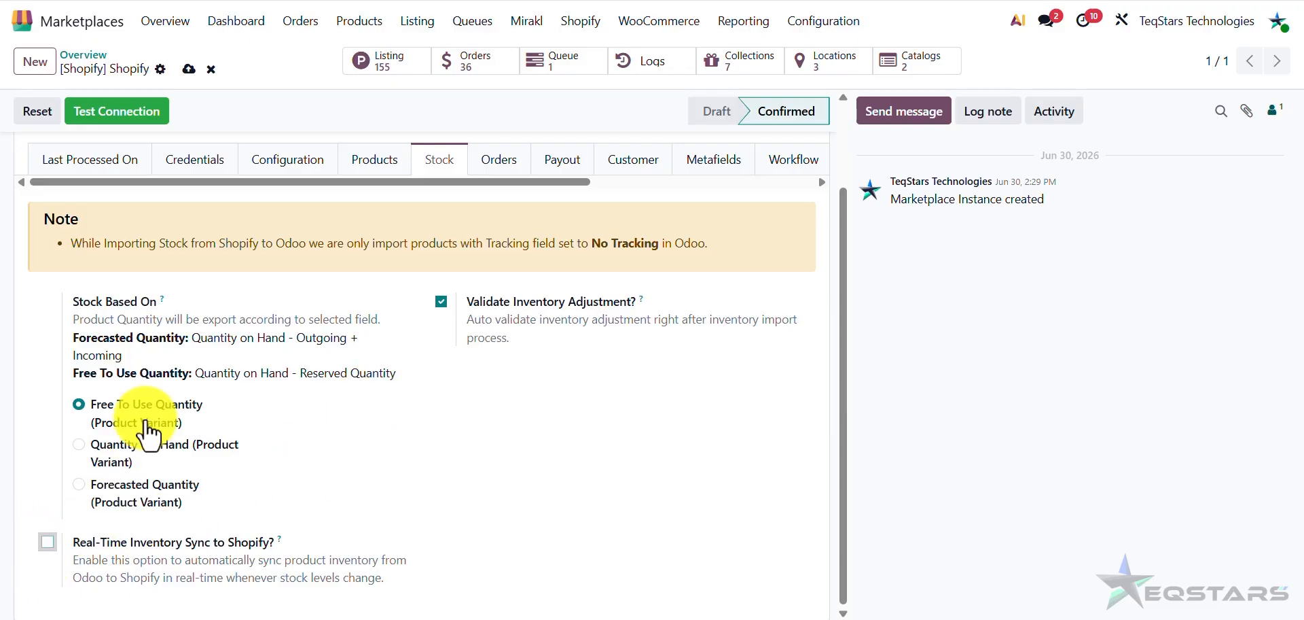
# Open the Shopify instance's automatic jobs and widen the Action Name column to read the full job names.
pyautogui.moveTo(219, 180); pyautogui.dragTo(491, 202)
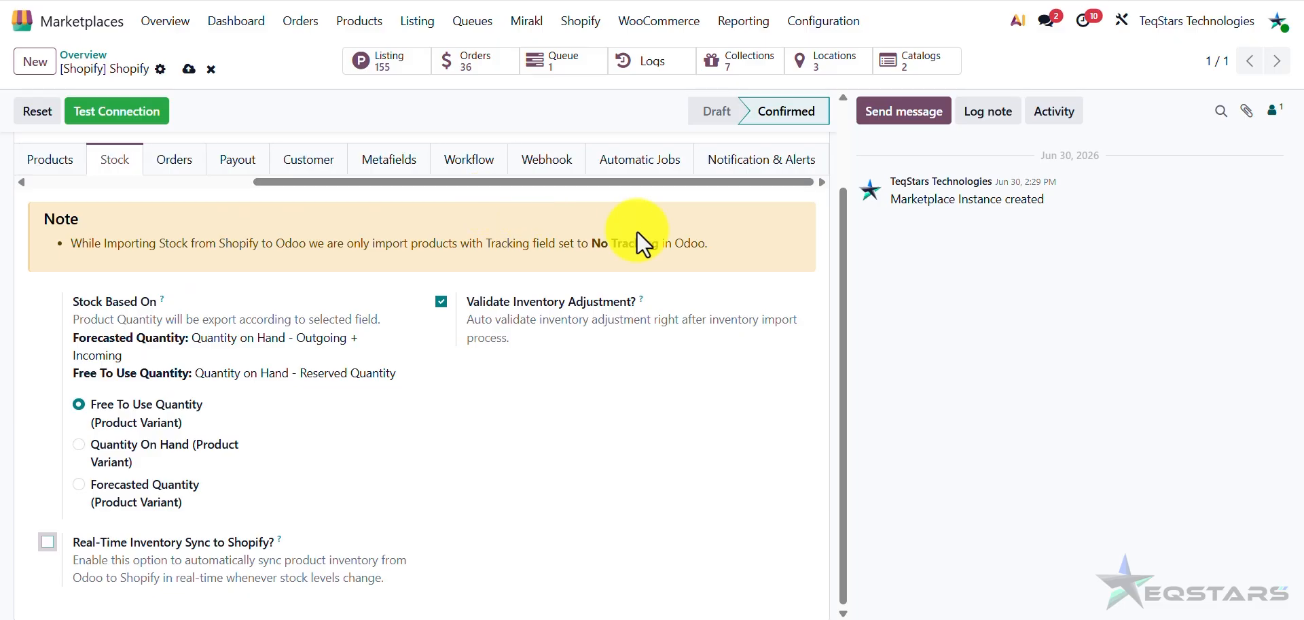
pyautogui.click(652, 158)
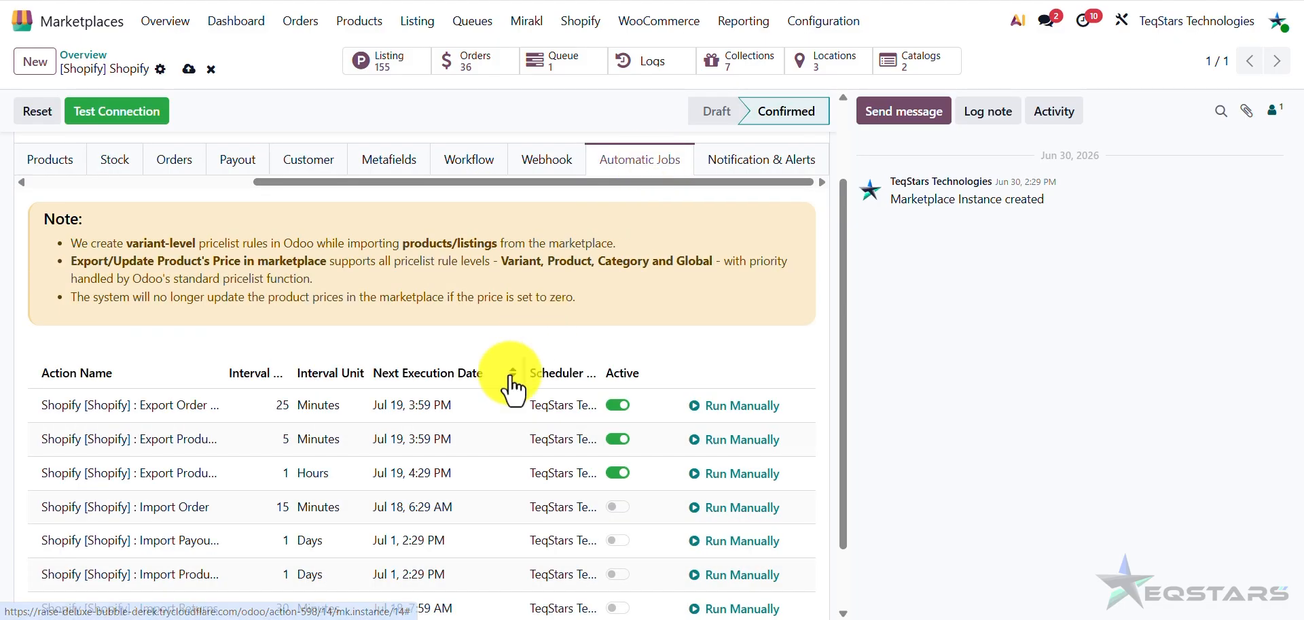
pyautogui.scroll(-1, 502, 379)
pyautogui.moveTo(224, 297); pyautogui.dragTo(327, 330)
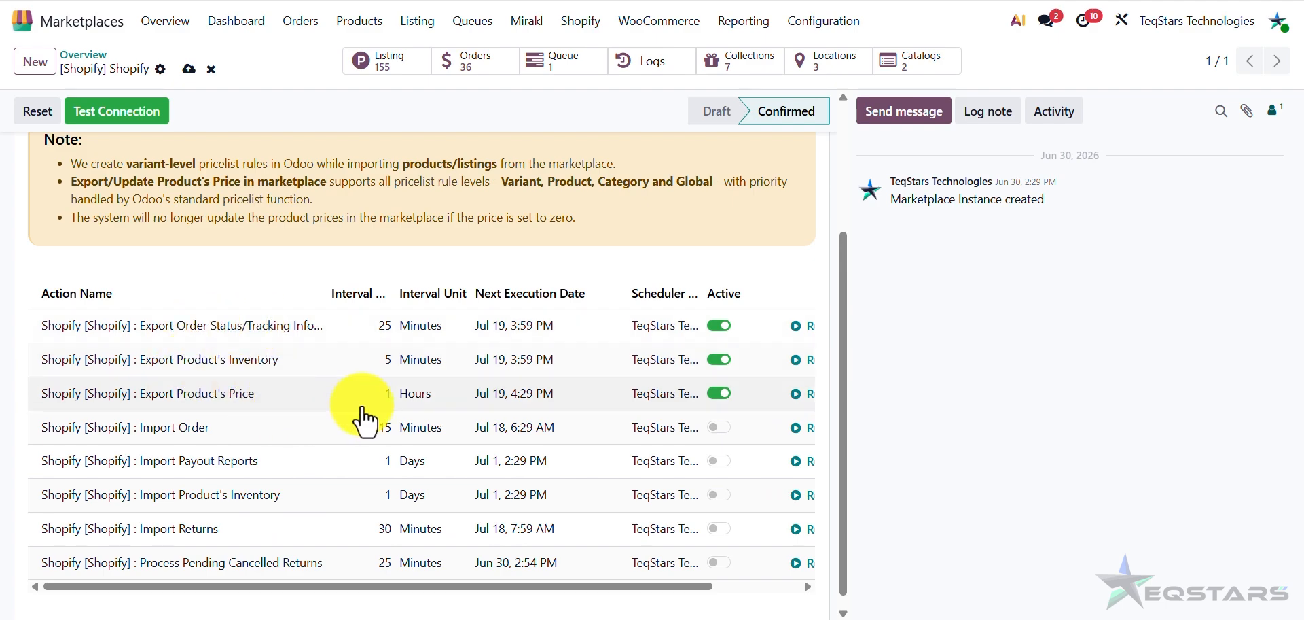
# Check the Export Product's Inventory job's interval options, toggle the job off and back on, and save the Shopify instance.
pyautogui.click(382, 371)
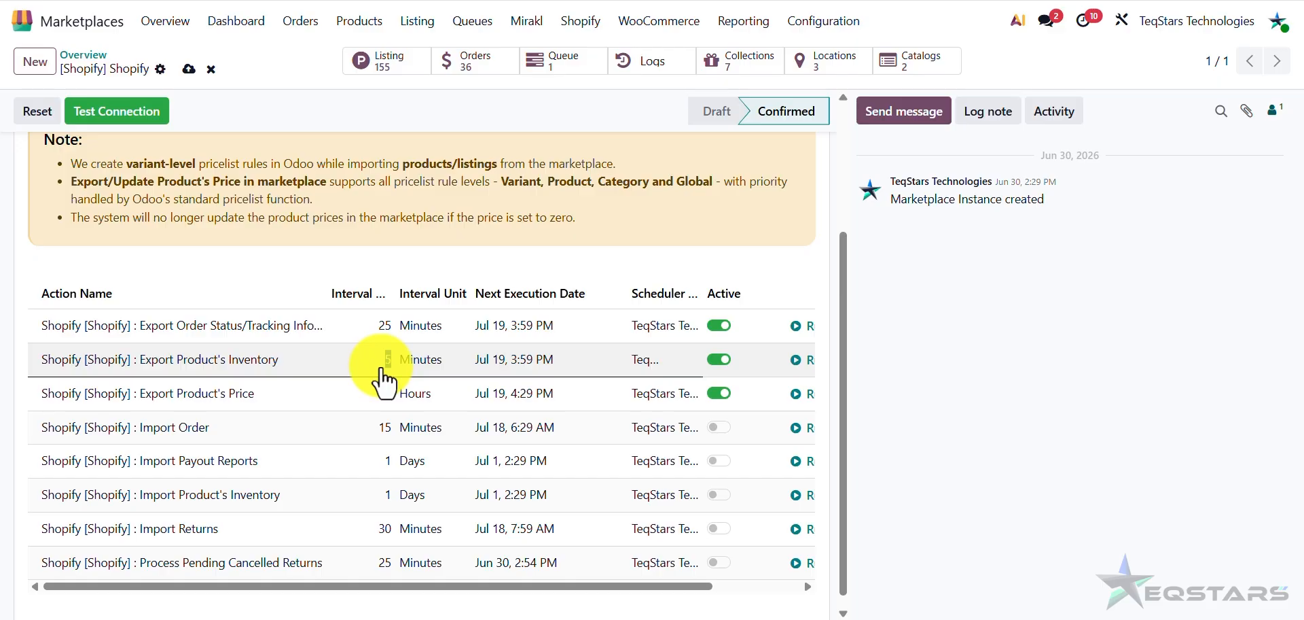
pyautogui.click(403, 366)
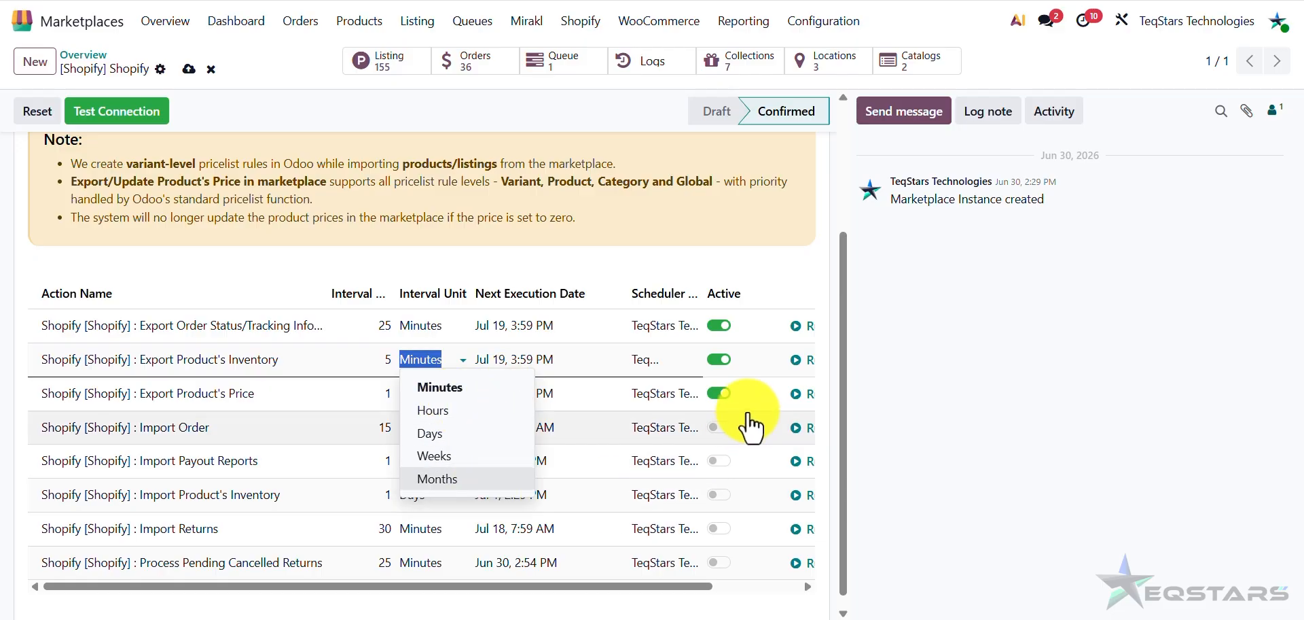
pyautogui.click(712, 362)
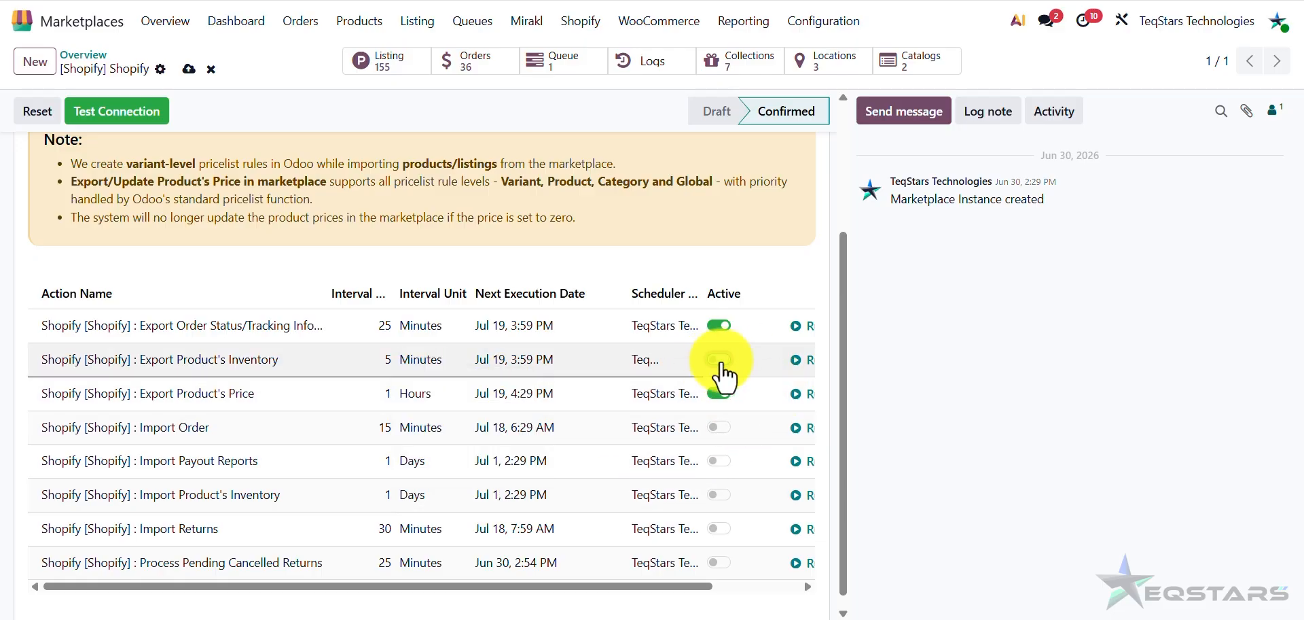
pyautogui.click(721, 362)
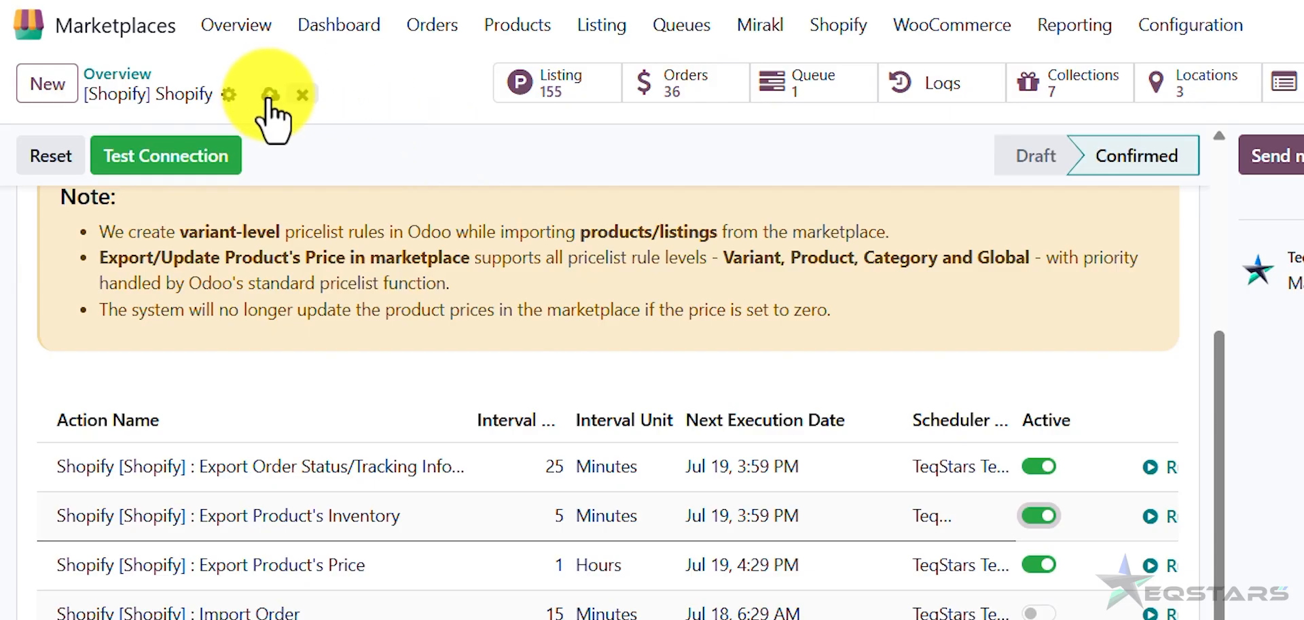
pyautogui.click(189, 69)
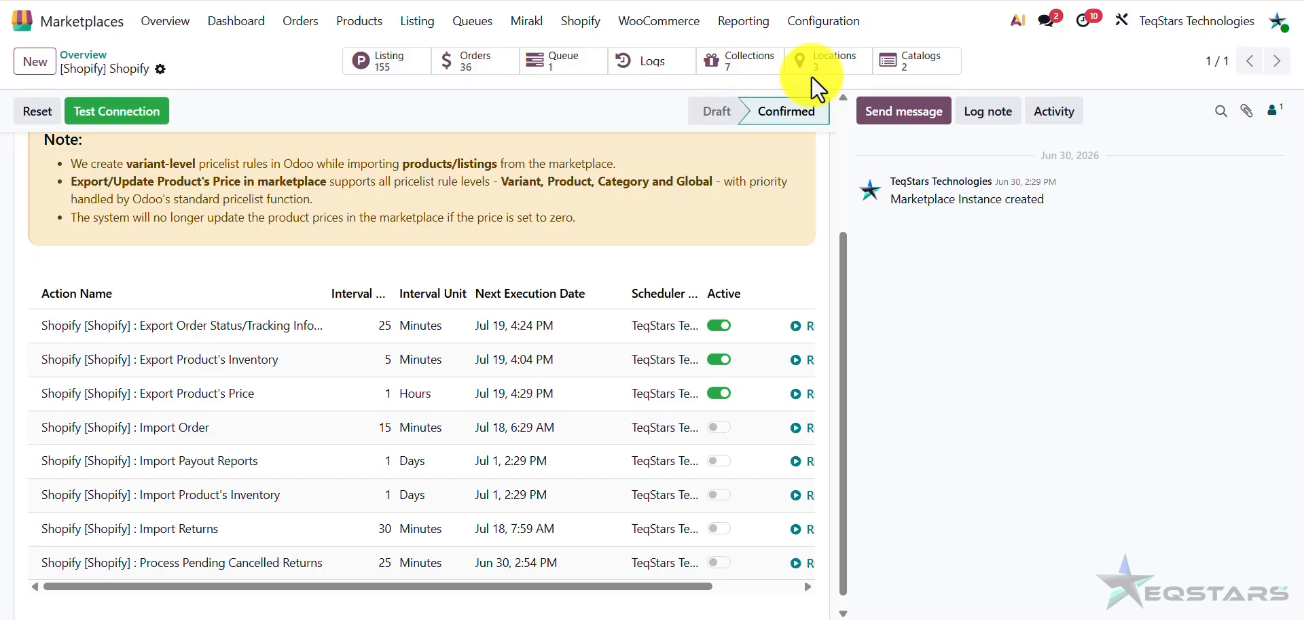
# Open the Shop location record from the Shopify instance's locations and examine its warehouse choices and Enable Import/Export Stock option.
pyautogui.scroll(3, 737, 302)
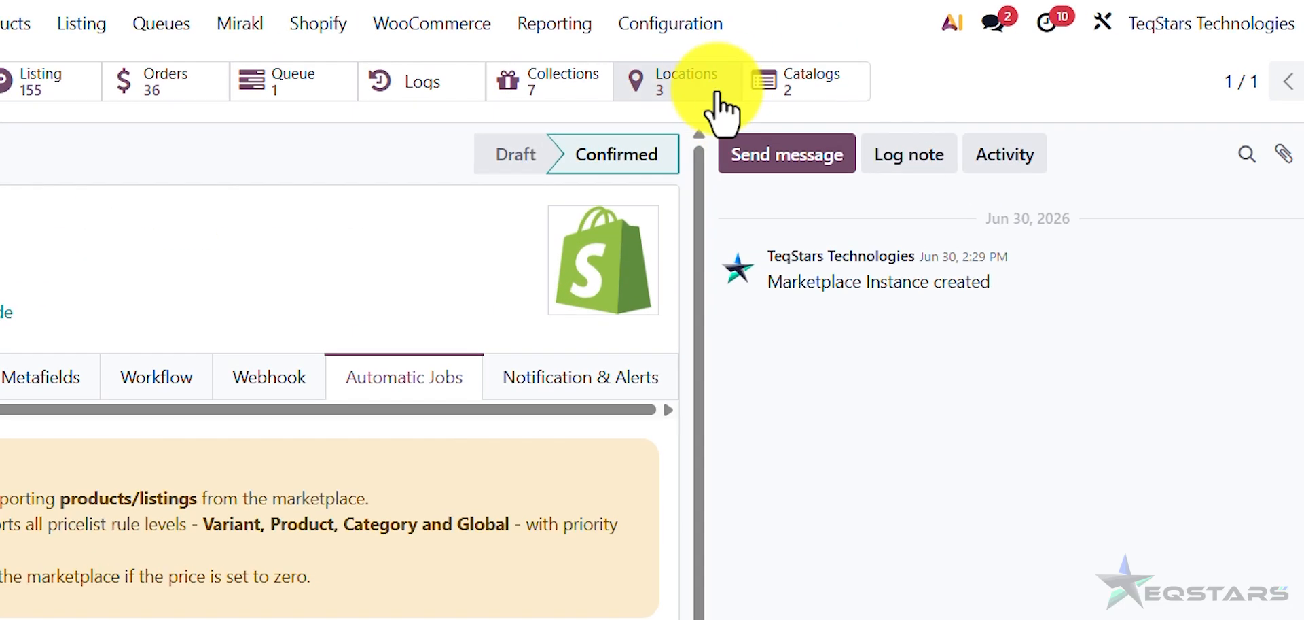
pyautogui.click(847, 58)
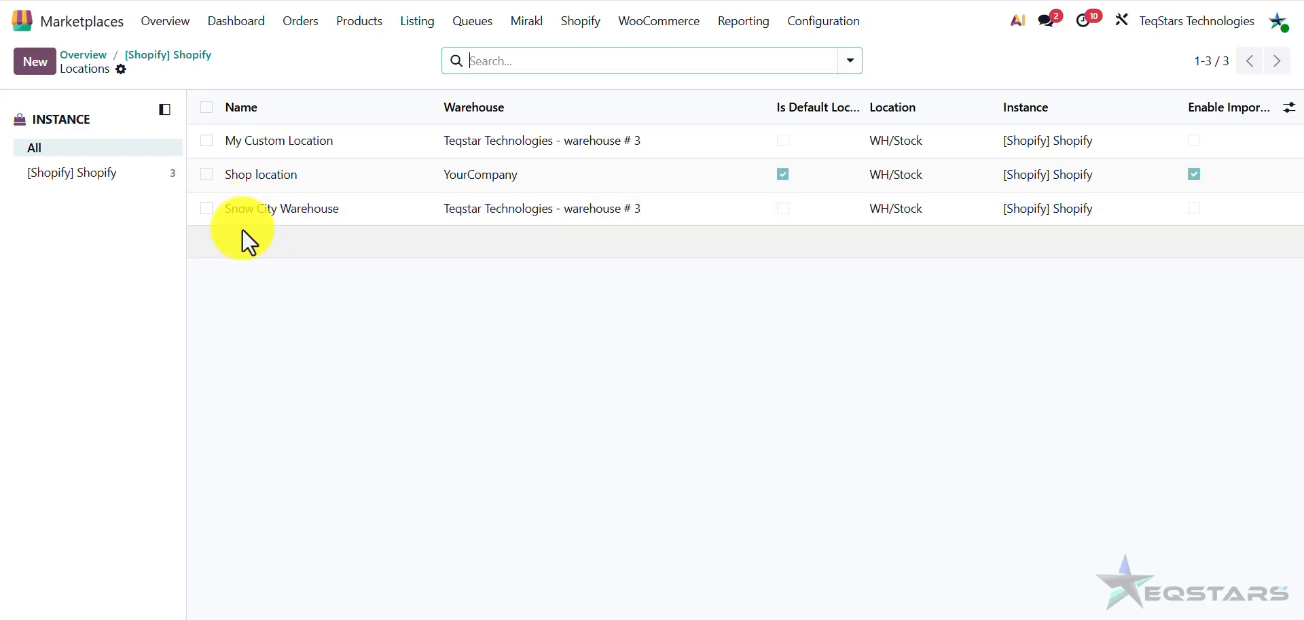
pyautogui.click(535, 180)
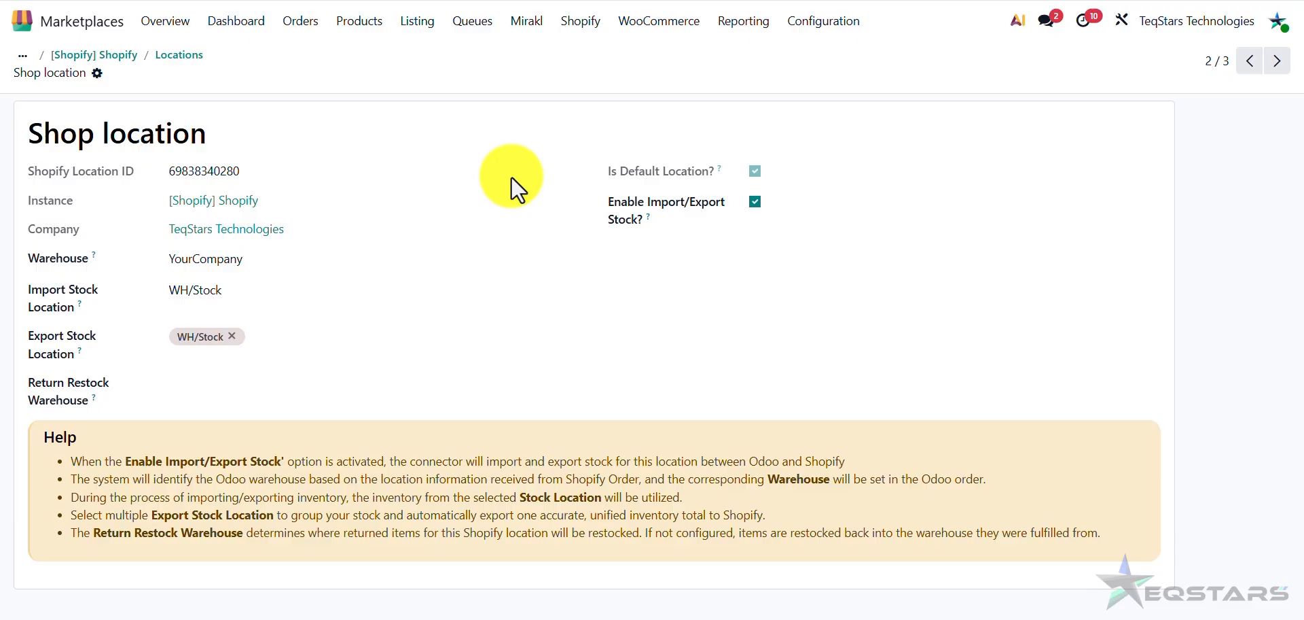
pyautogui.click(218, 258)
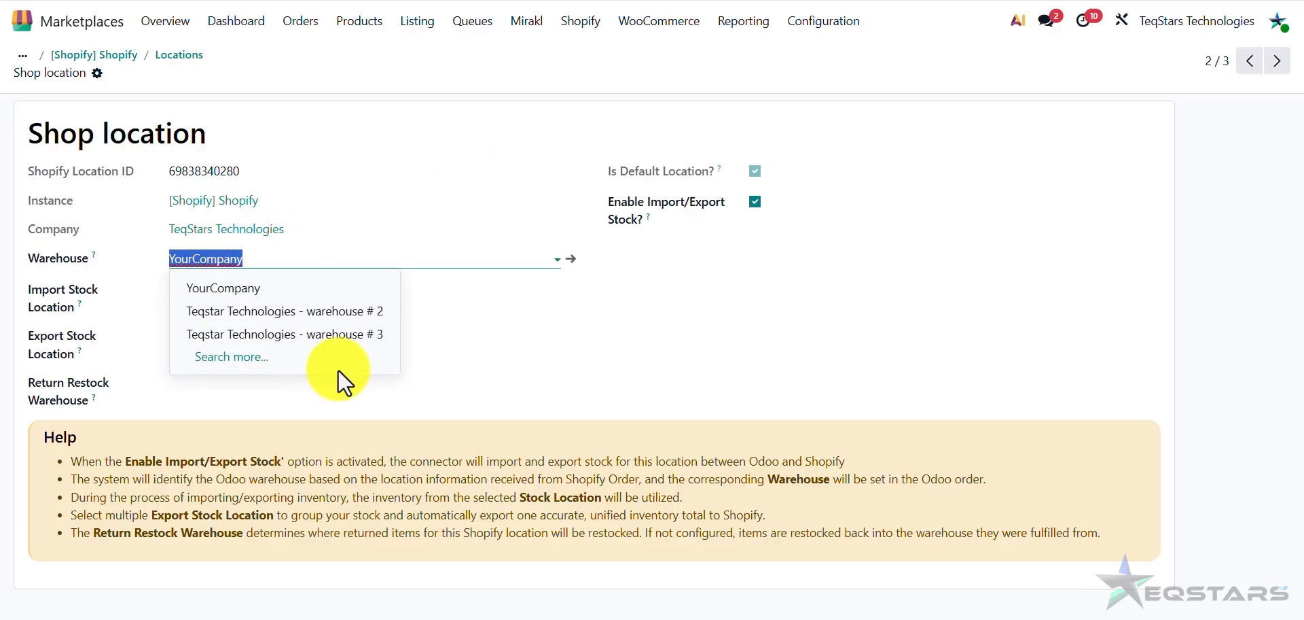
pyautogui.click(606, 346)
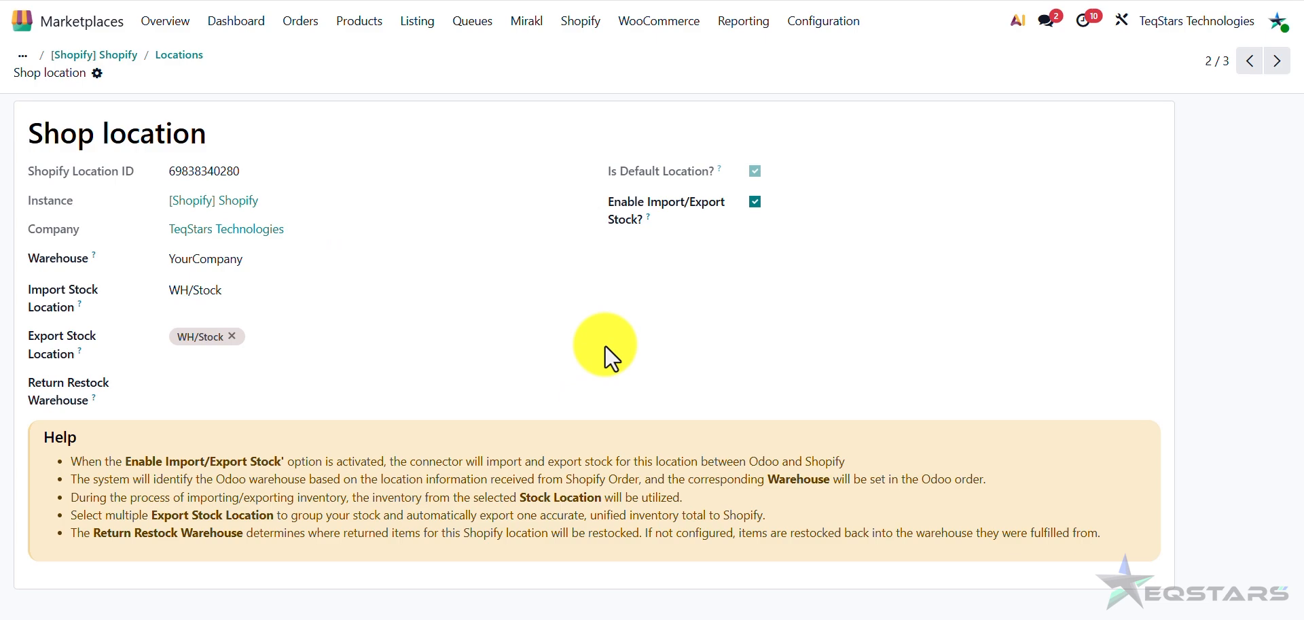
pyautogui.moveTo(602, 198); pyautogui.dragTo(665, 296)
pyautogui.click(664, 296)
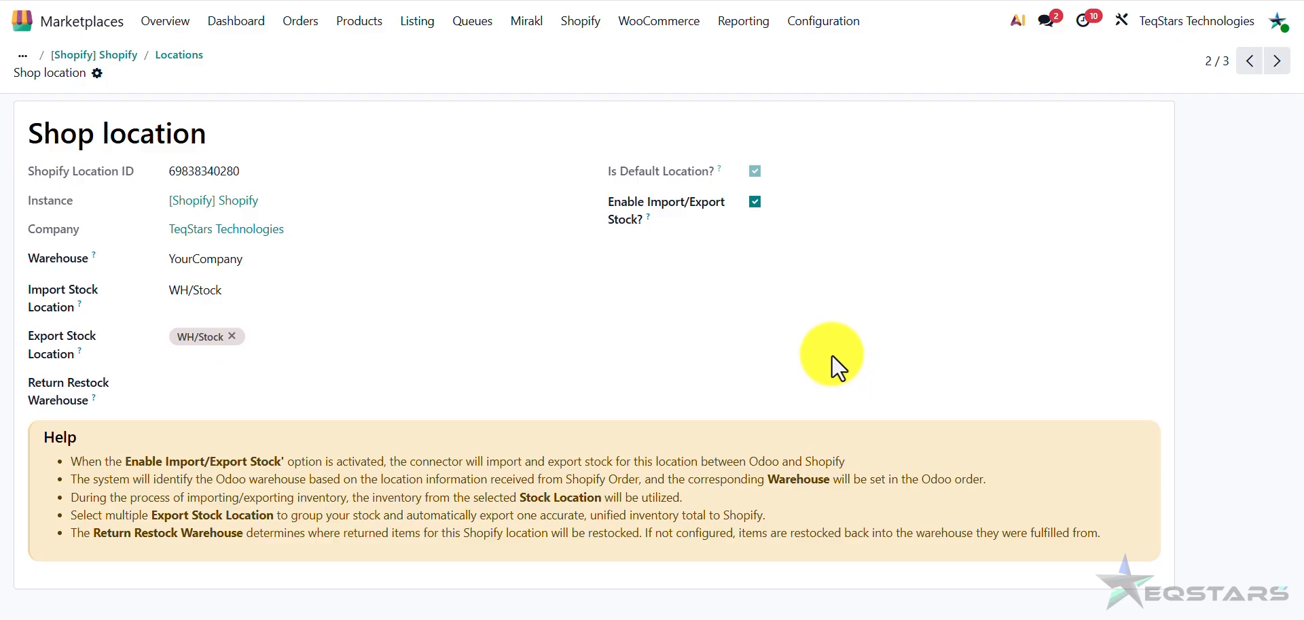
# Select WH/Stock as the Import Stock Location of the Shop location record.
pyautogui.click(347, 294)
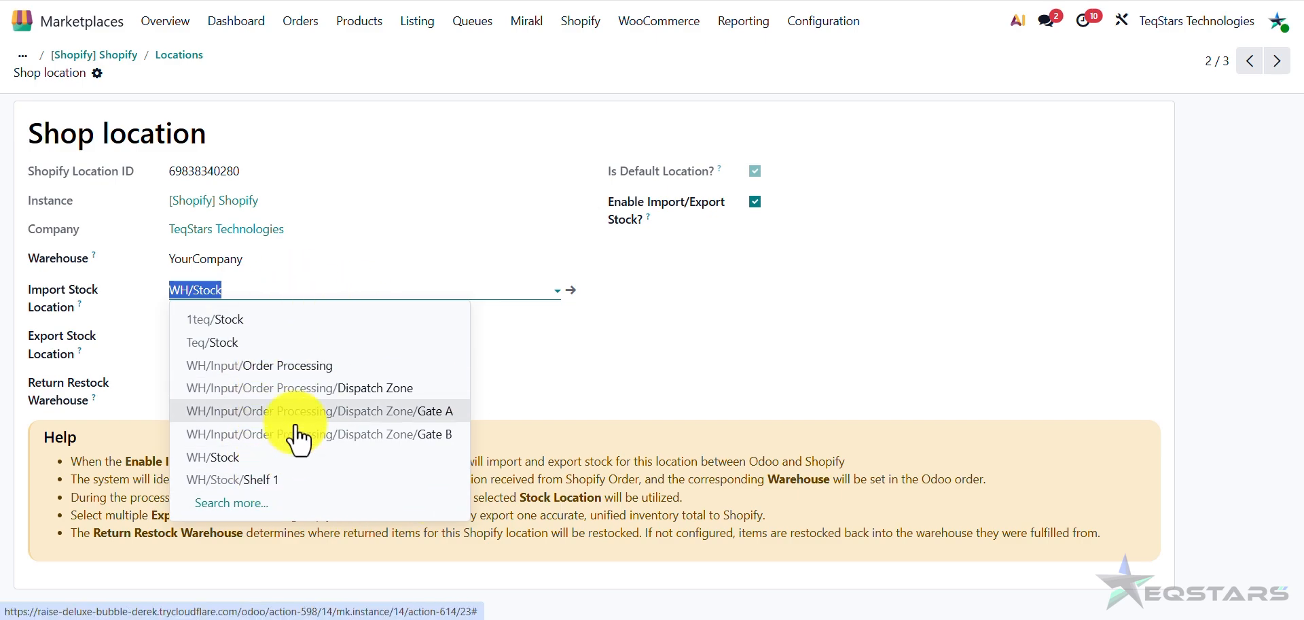
pyautogui.click(314, 455)
pyautogui.click(724, 313)
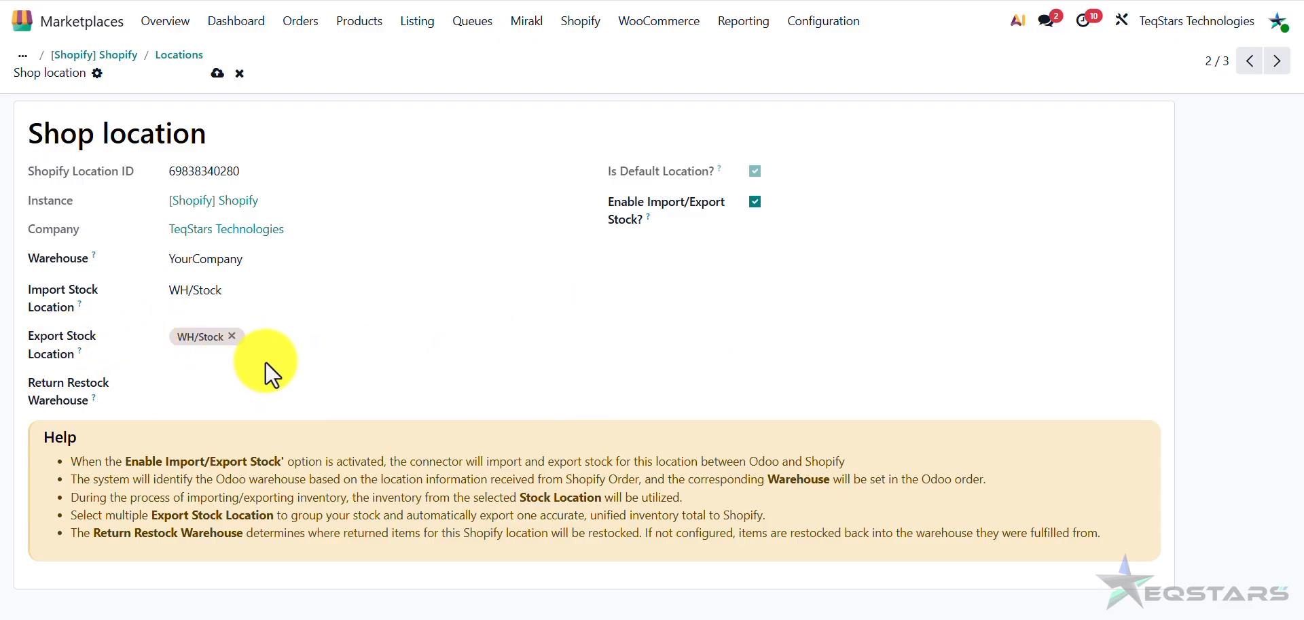
# Try adding 1teq/Stock as a second Export Stock Location on the Shop location record, and remove it again.
pyautogui.click(303, 340)
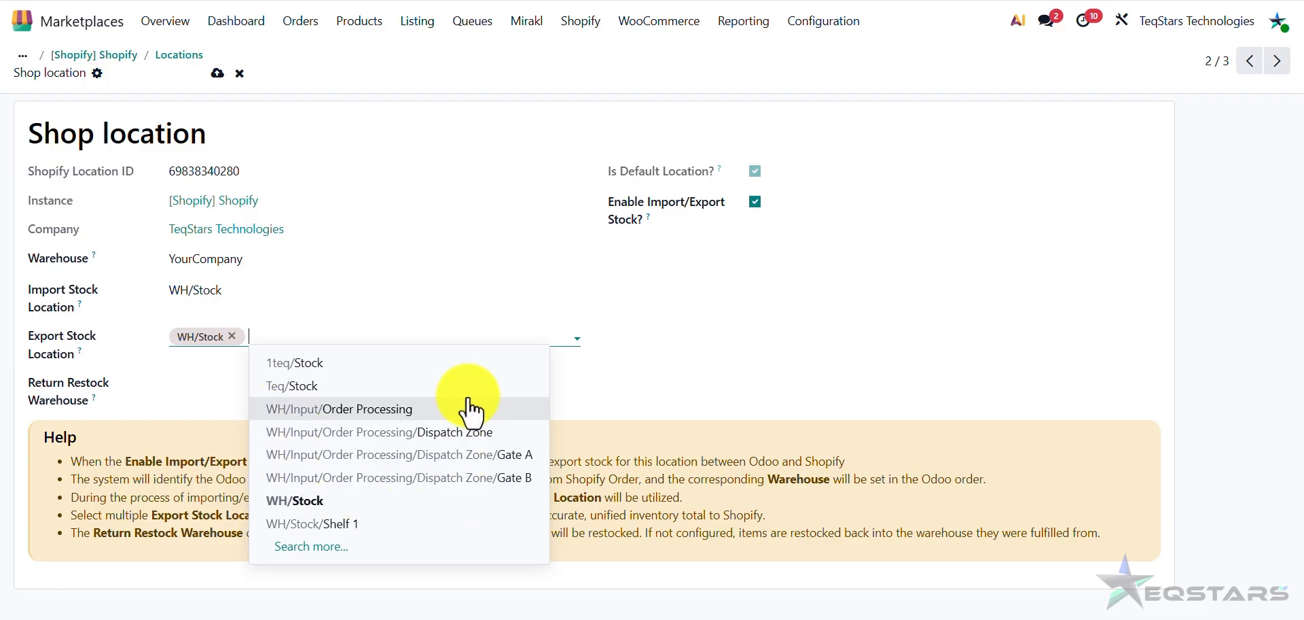
pyautogui.click(393, 366)
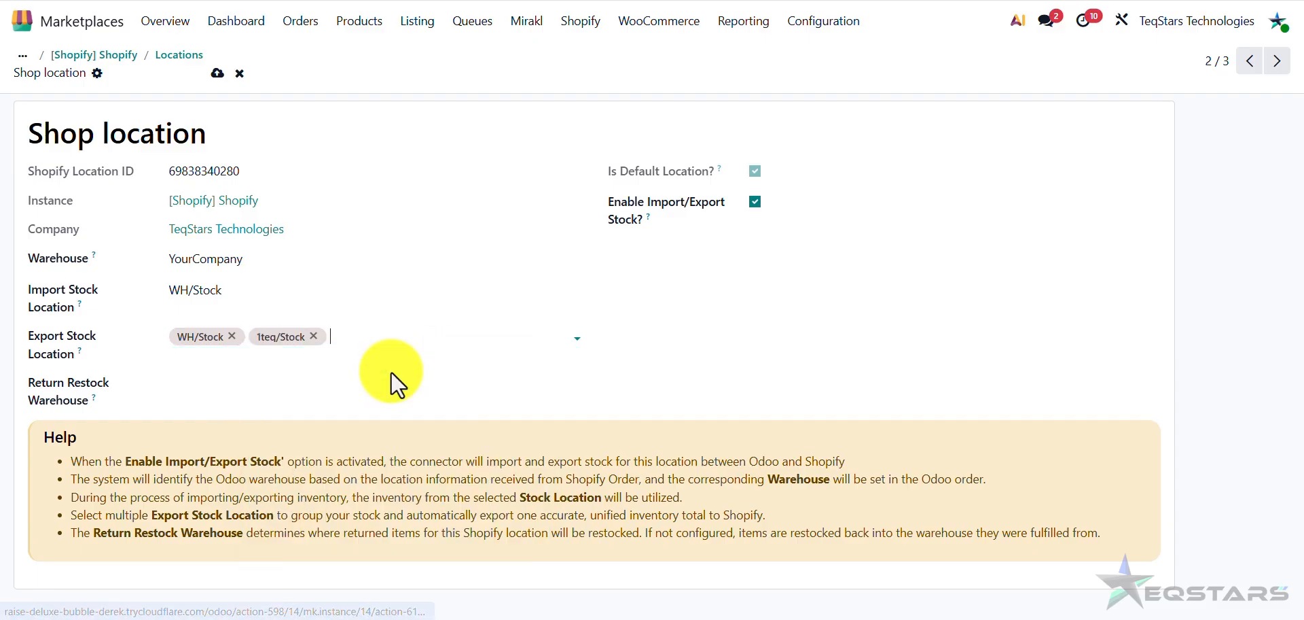
pyautogui.click(315, 336)
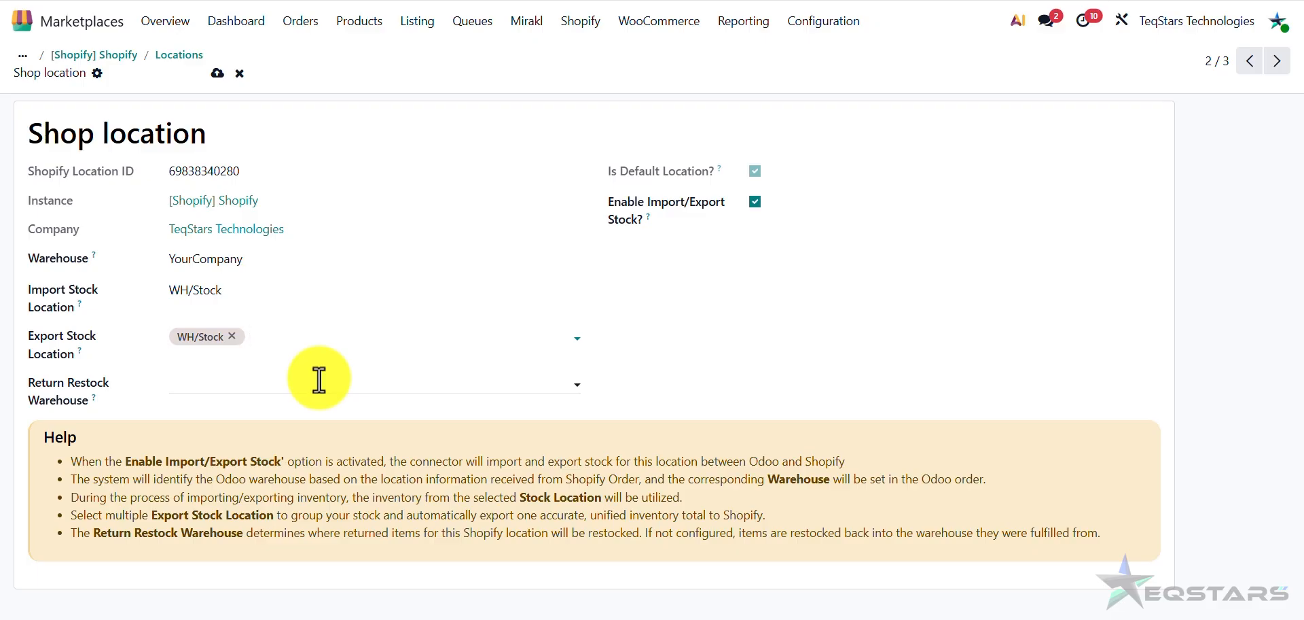
# Try Teqstar Technologies - warehouse # 2 as the Return Restock Warehouse, clear the field again, and save the Shop location record.
pyautogui.click(319, 379)
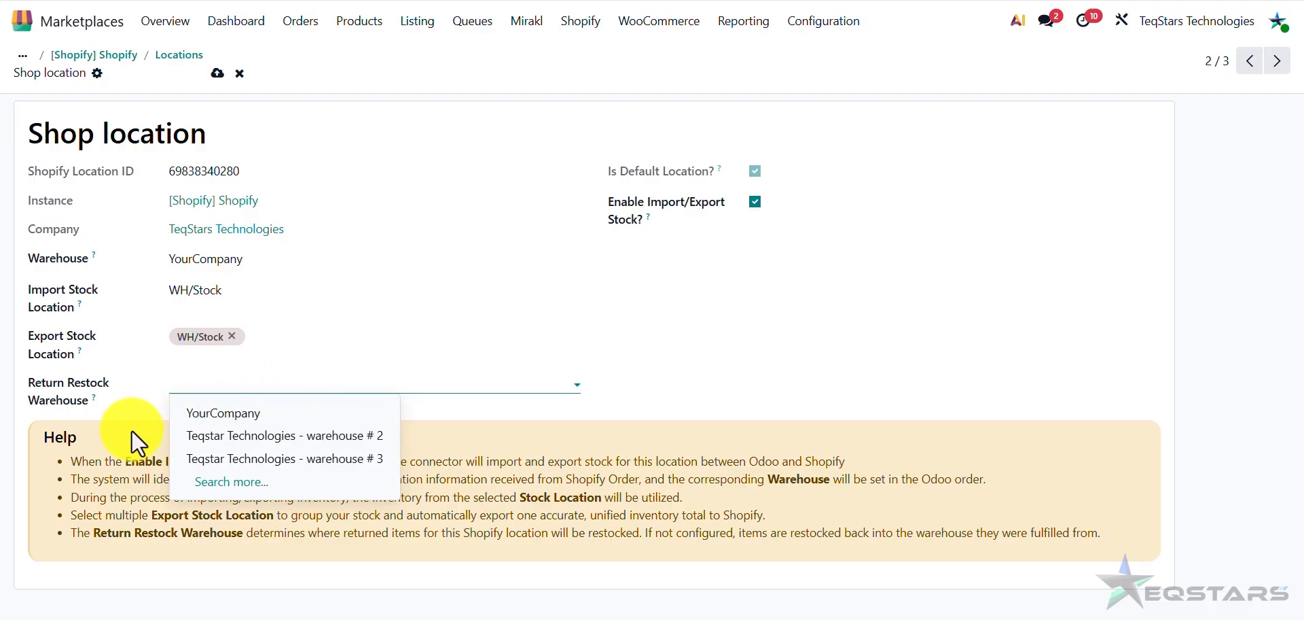
pyautogui.click(248, 435)
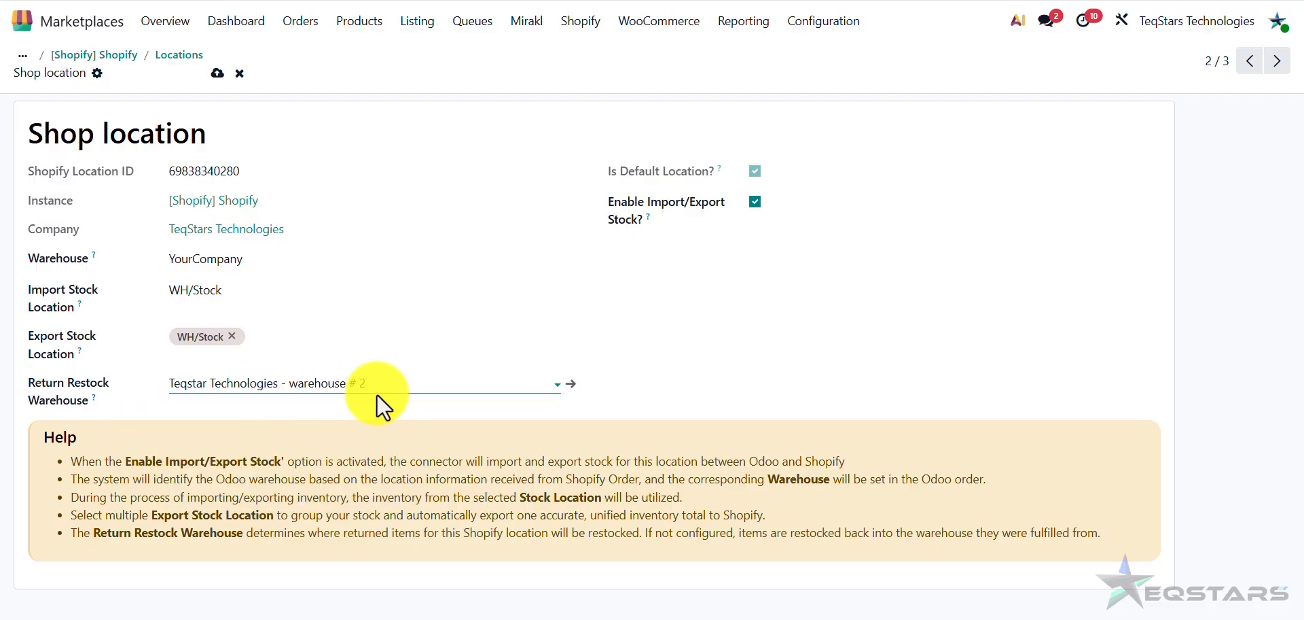
pyautogui.hotkey('ctrl', 'a')
pyautogui.press('BackSpace')
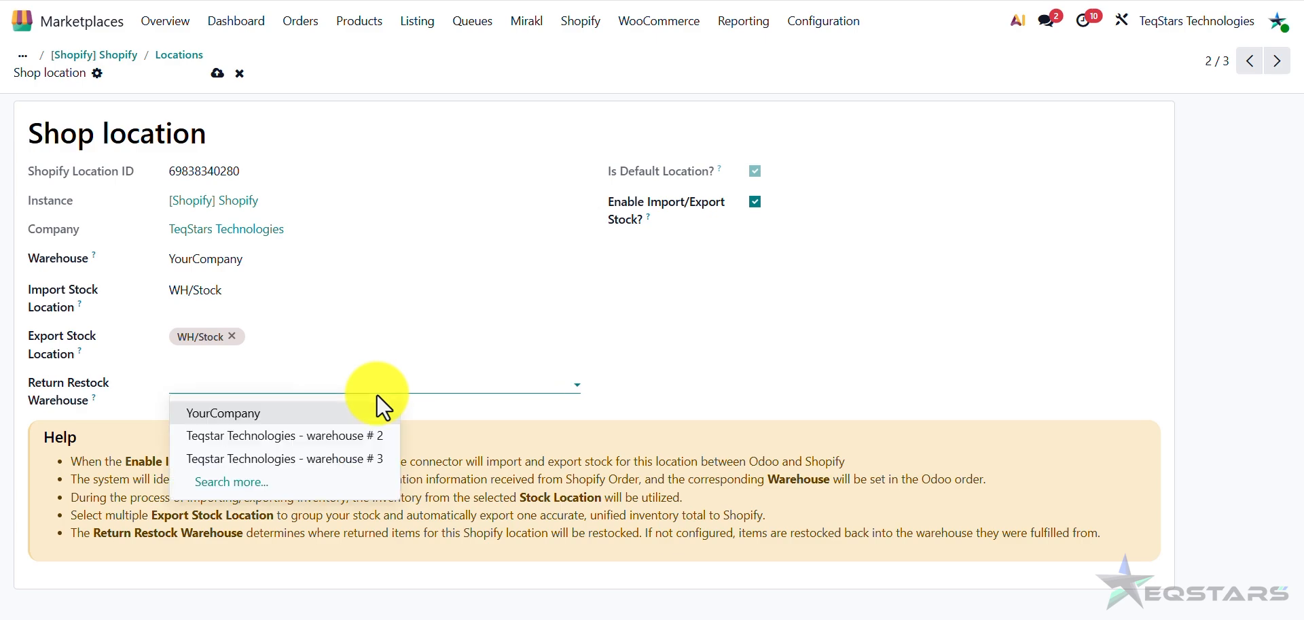
pyautogui.click(710, 348)
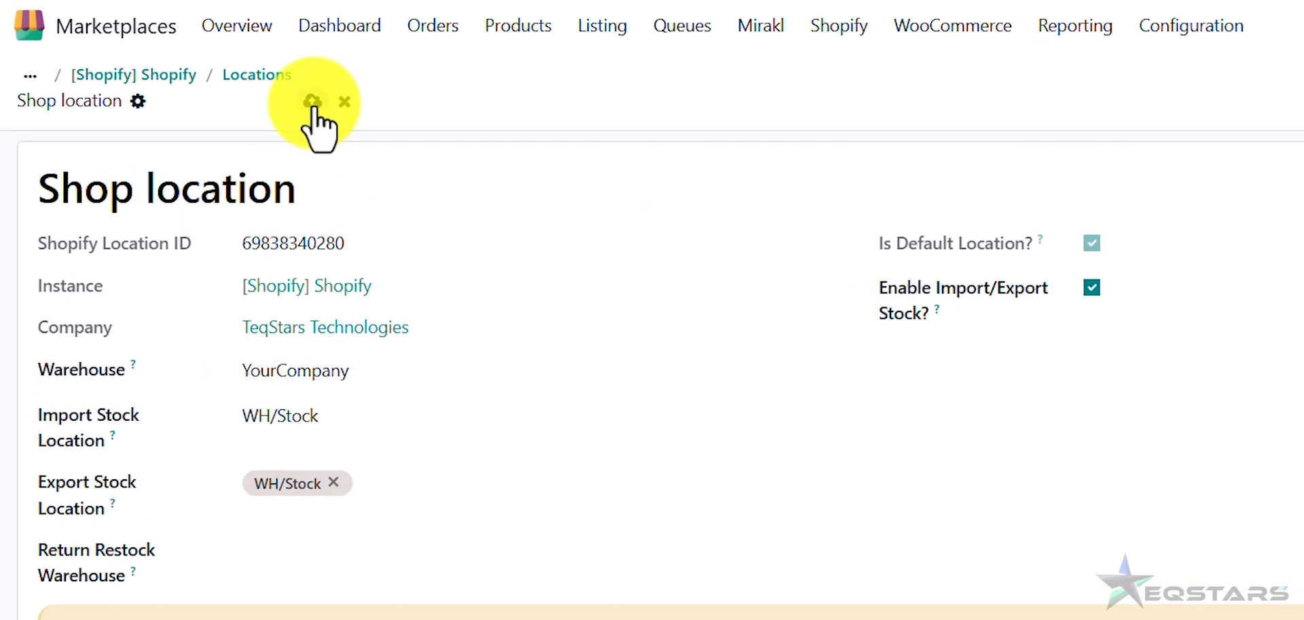
pyautogui.click(217, 73)
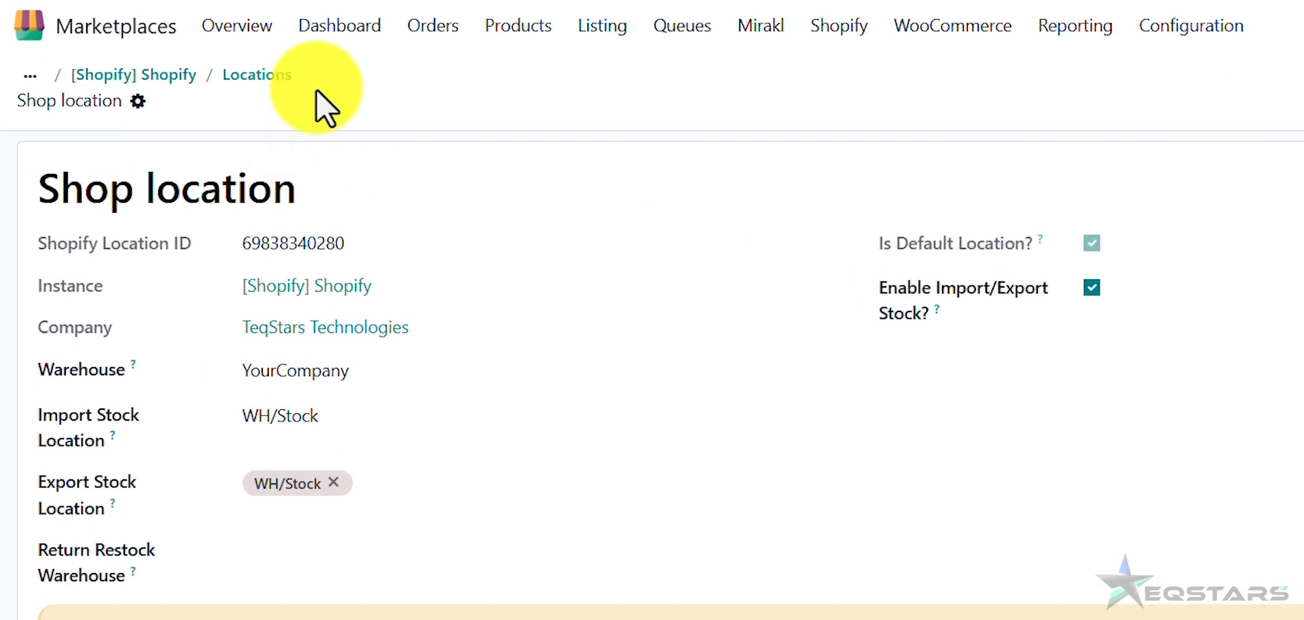
# Open the Dish Wash Liquid listing from the Shopify instance's listings and examine the inventory of its variants.
pyautogui.click(253, 37)
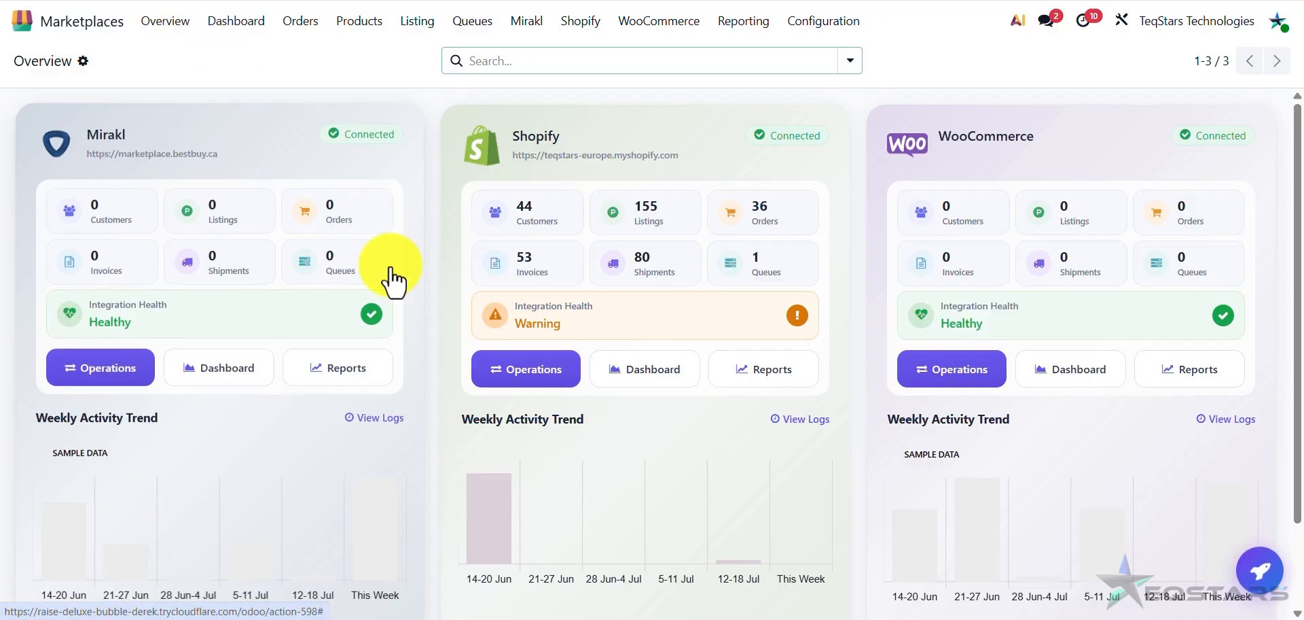
pyautogui.click(644, 230)
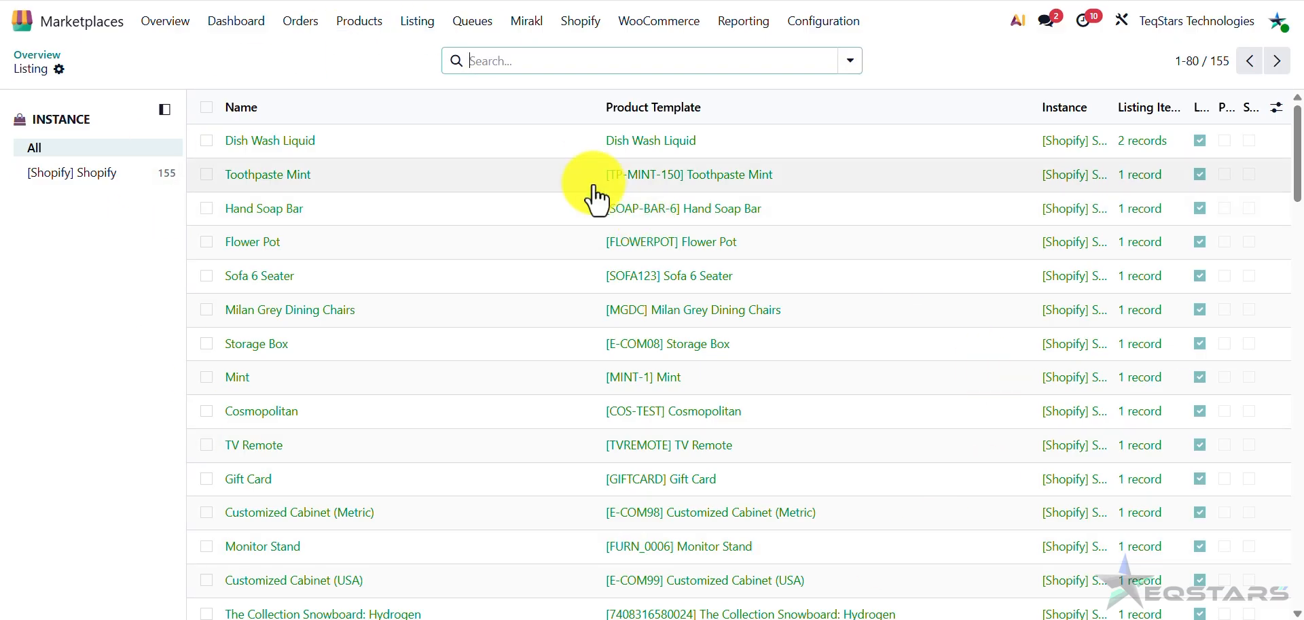
pyautogui.click(544, 143)
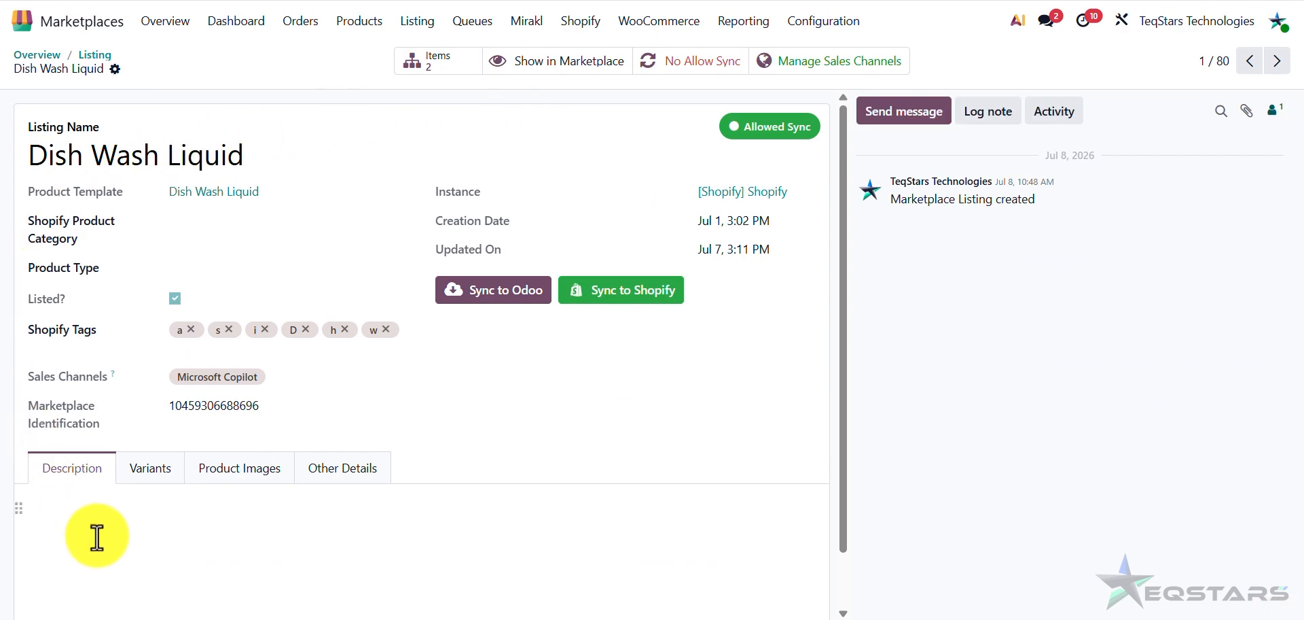
pyautogui.click(154, 468)
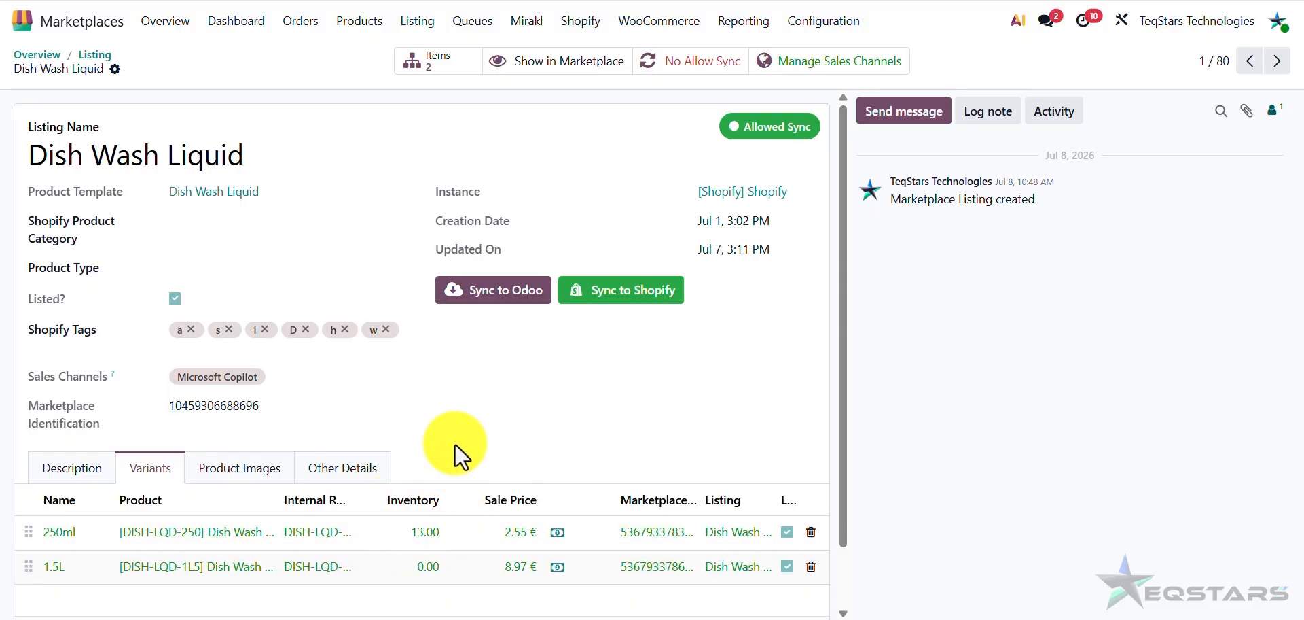
# Open the Dish Wash Liquid listing in Shopify, set the 250ml variant's available stock at Shop location to 10, and save.
pyautogui.click(545, 69)
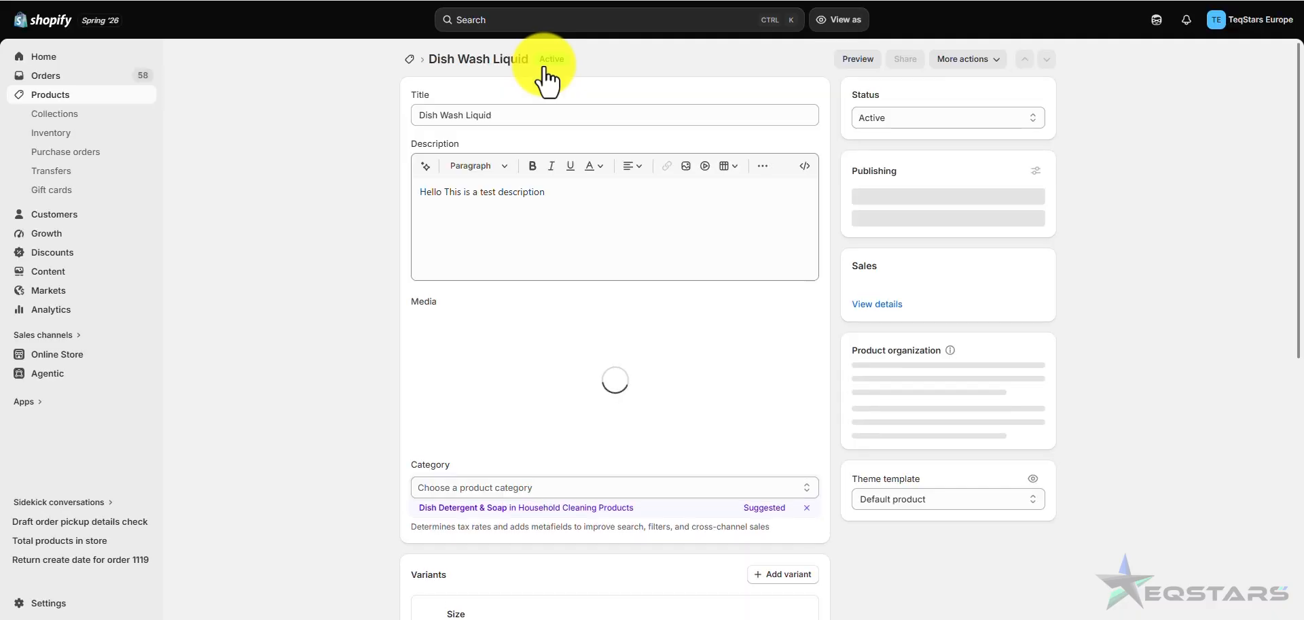
pyautogui.scroll(-5, 572, 136)
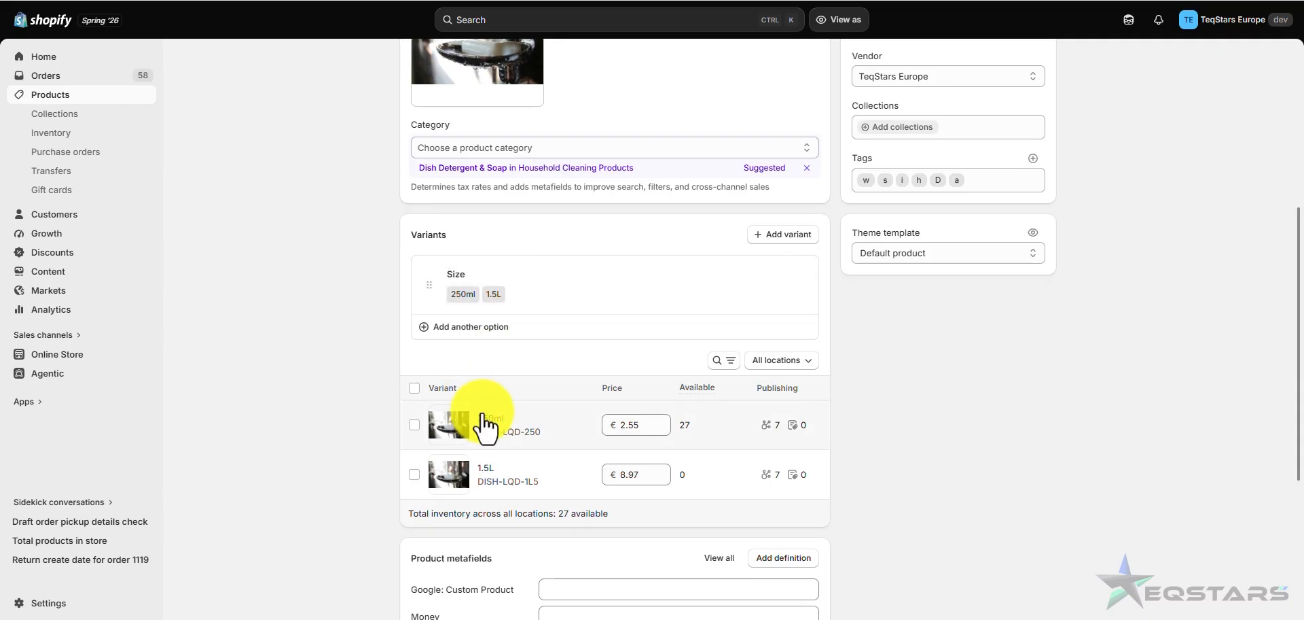
pyautogui.click(489, 419)
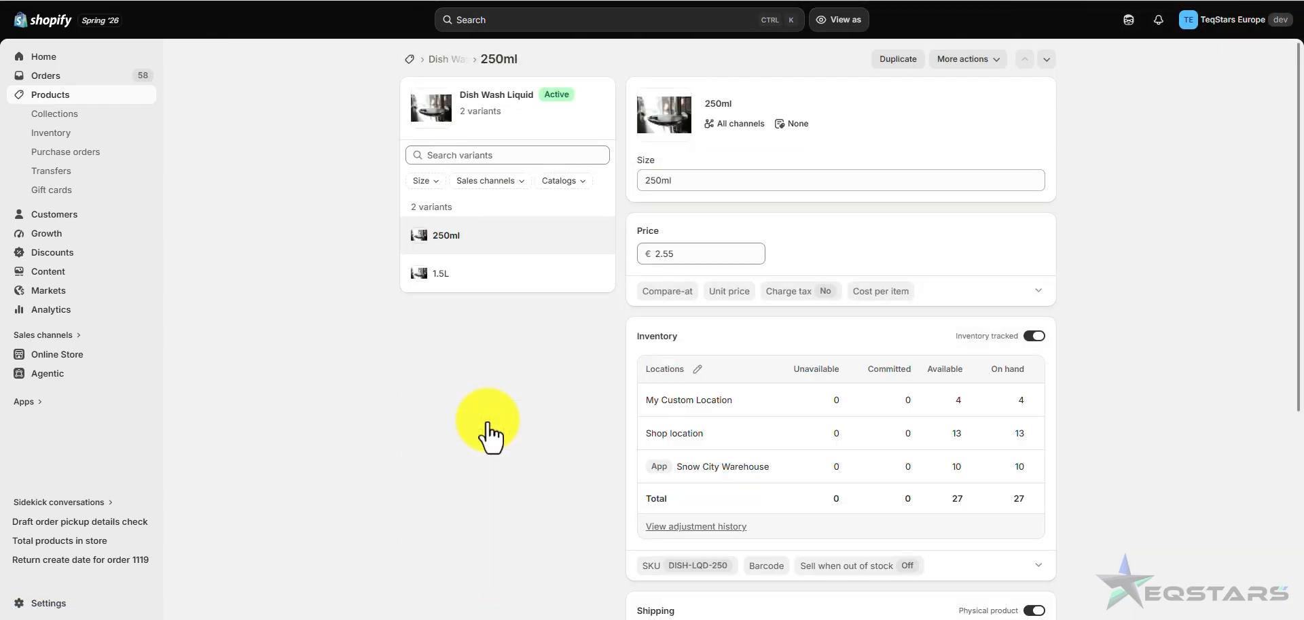
pyautogui.click(958, 435)
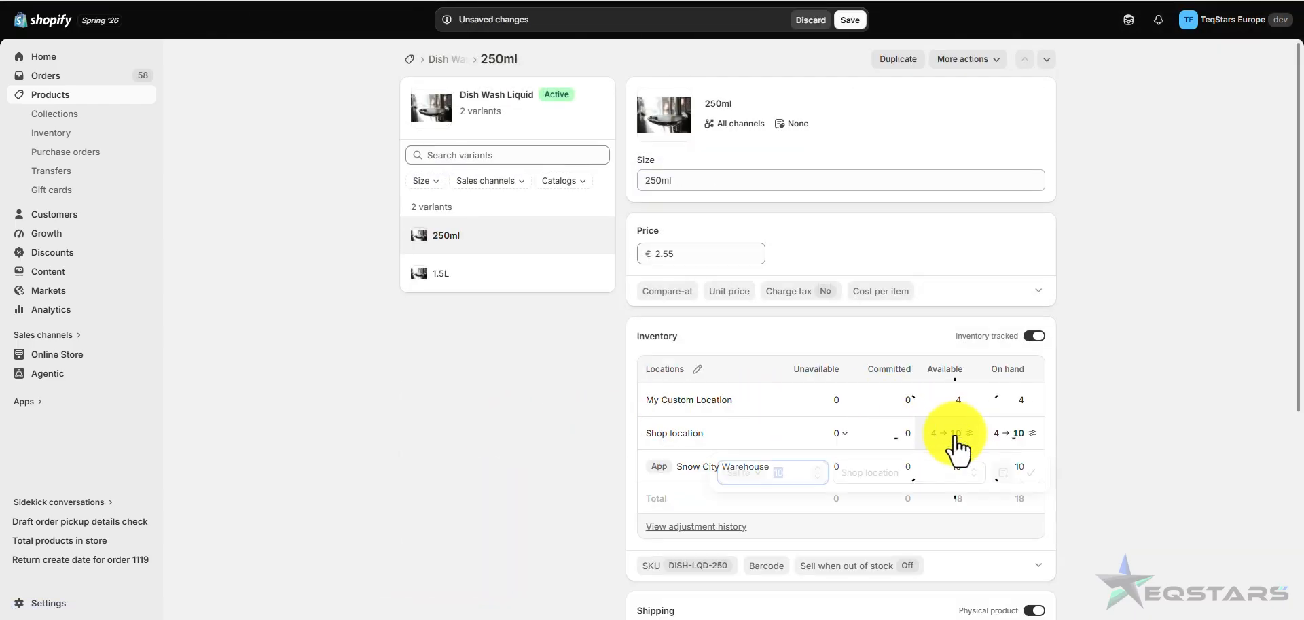
pyautogui.click(1029, 475)
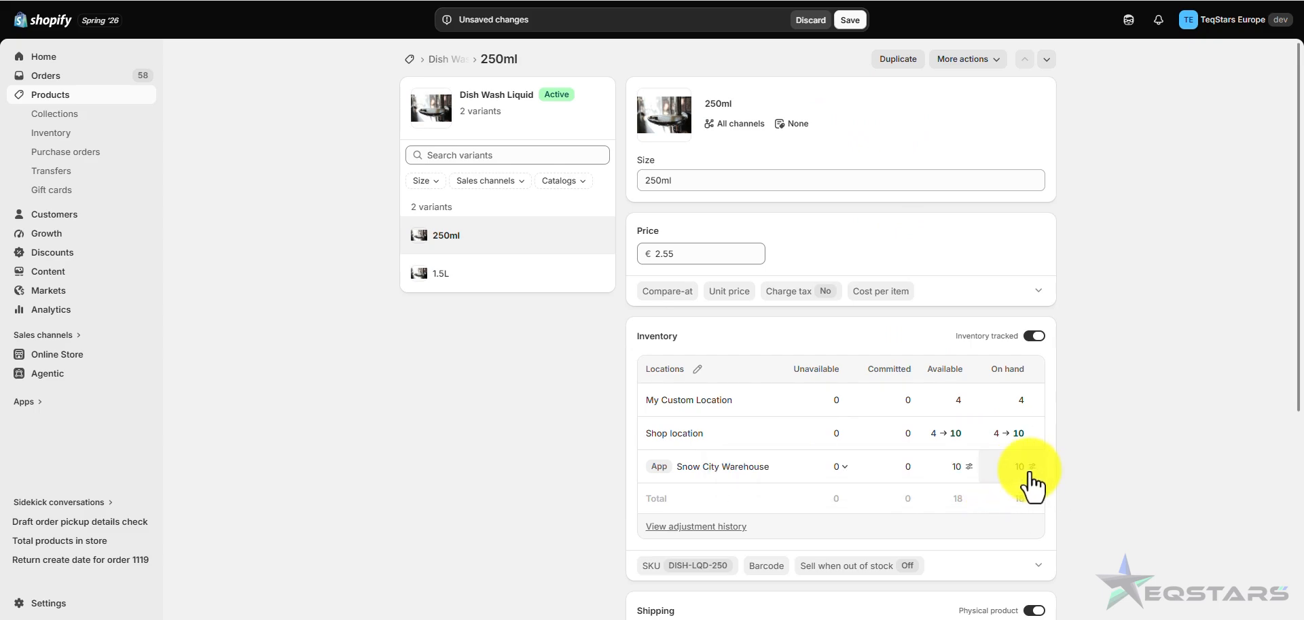
pyautogui.click(854, 21)
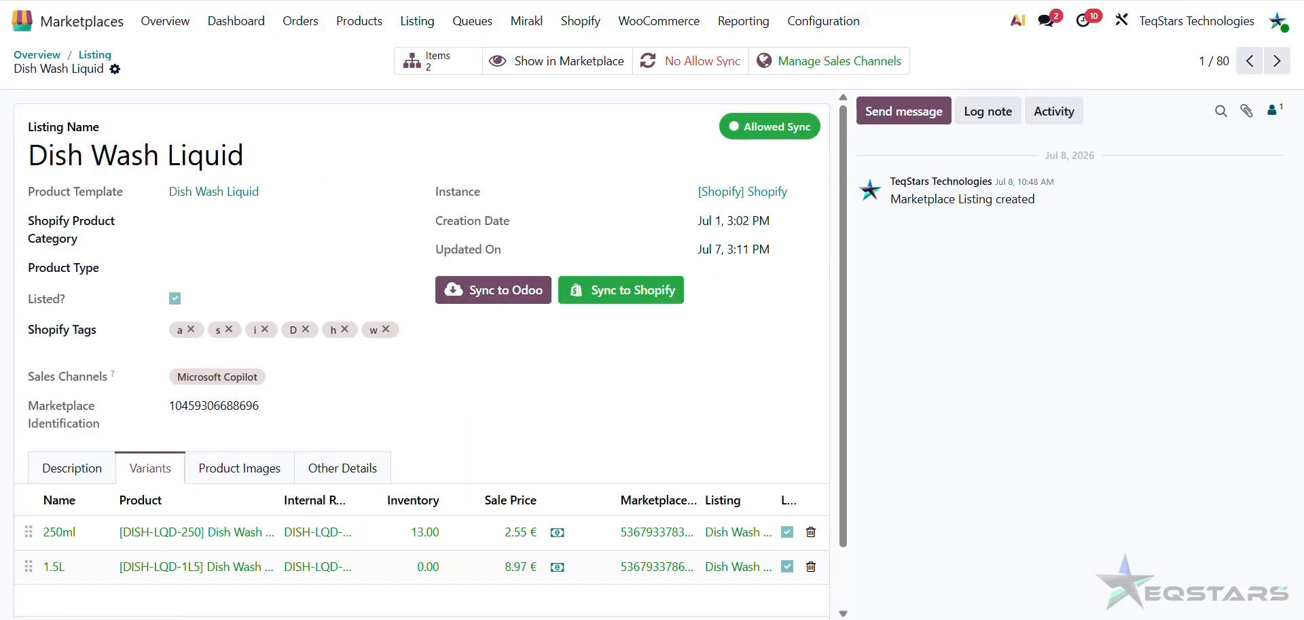
# Back in Odoo, open the Shopify instance and set its Last Stock Imported On date to July 17, 2026, 8:51 AM.
pyautogui.click(163, 20)
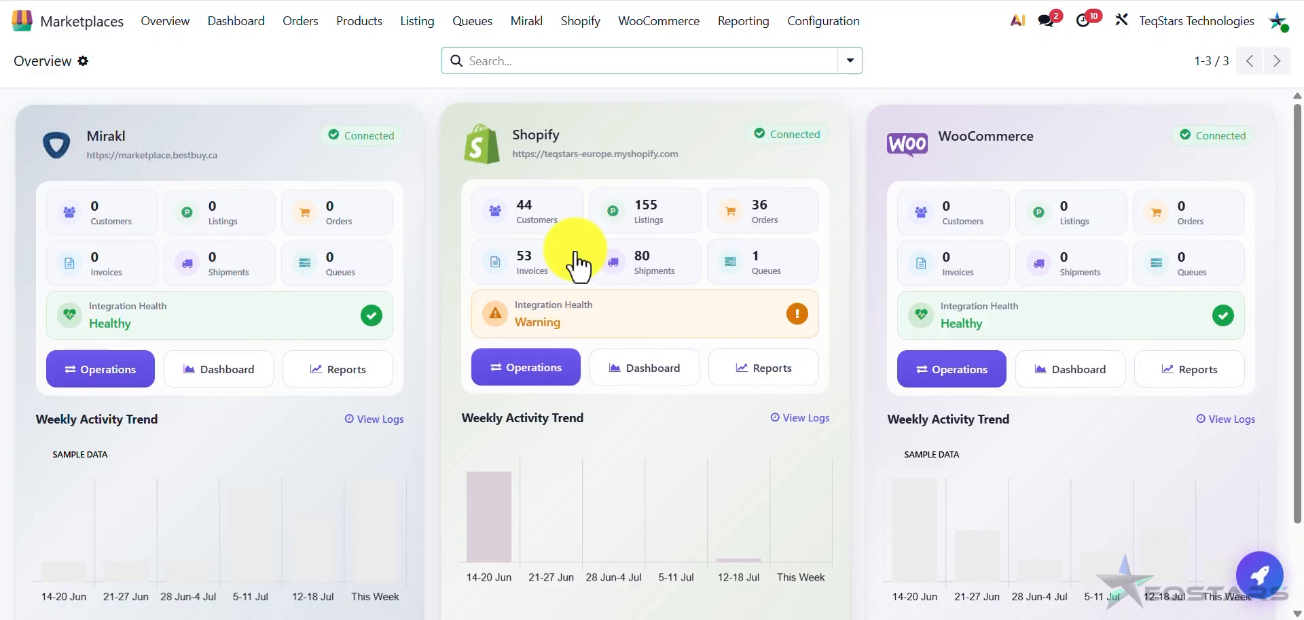
pyautogui.click(529, 134)
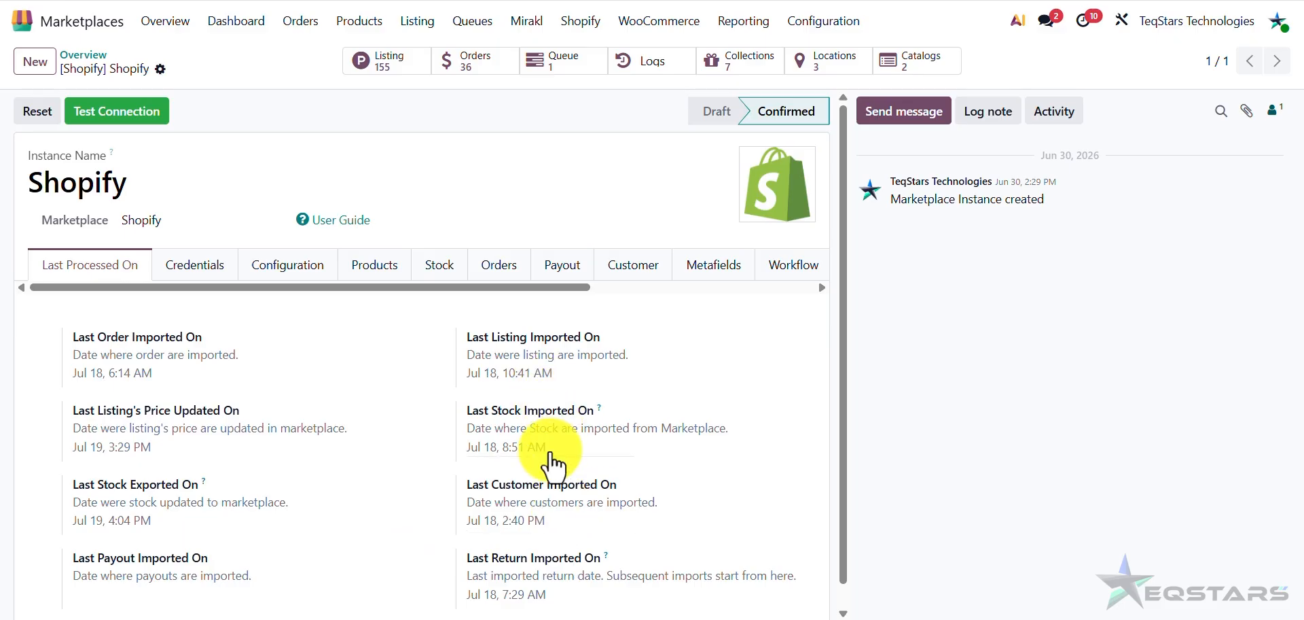
pyautogui.moveTo(551, 453)
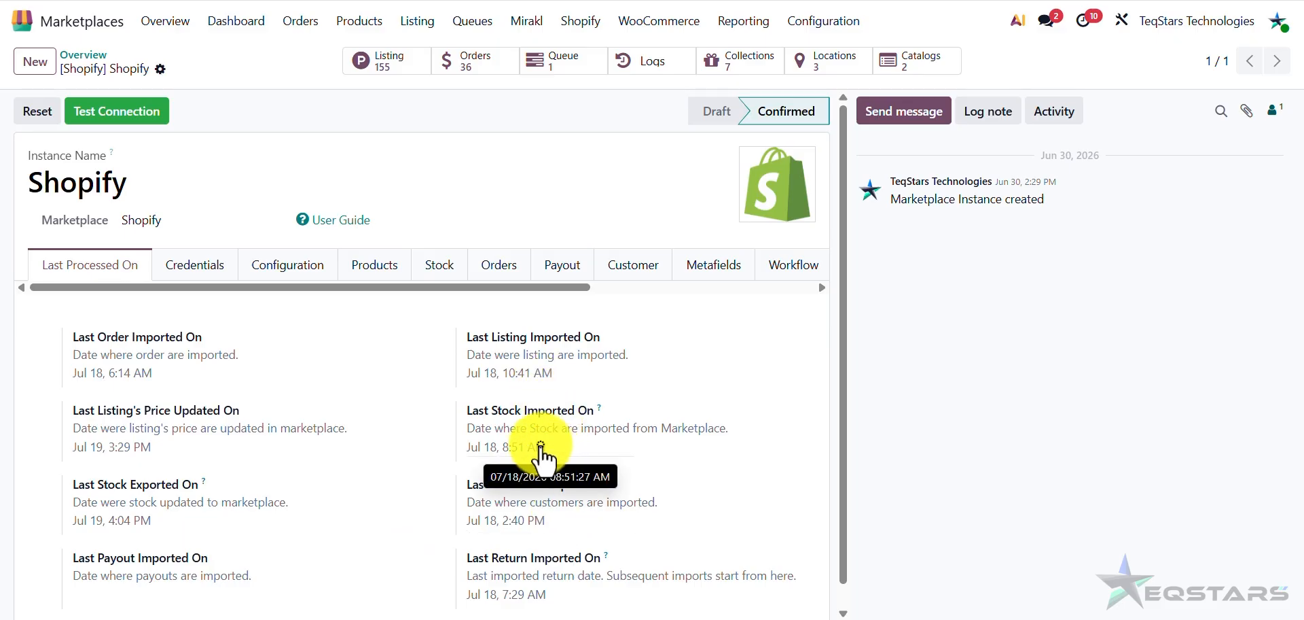
pyautogui.click(540, 448)
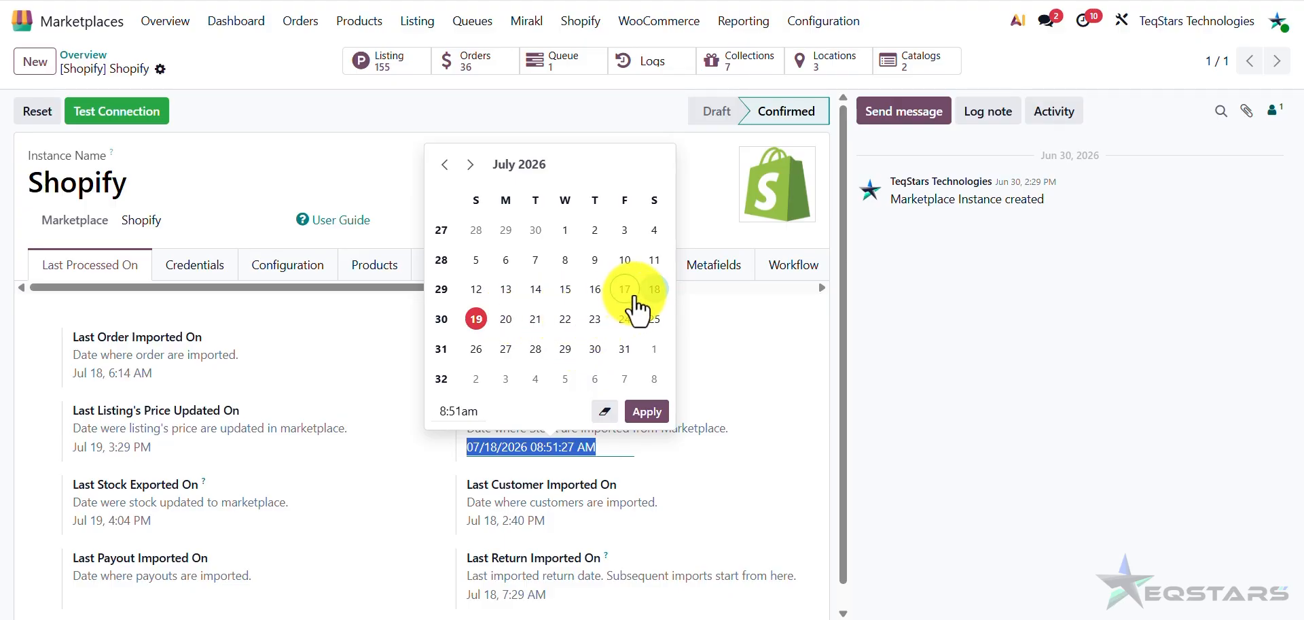
pyautogui.click(626, 291)
pyautogui.click(649, 411)
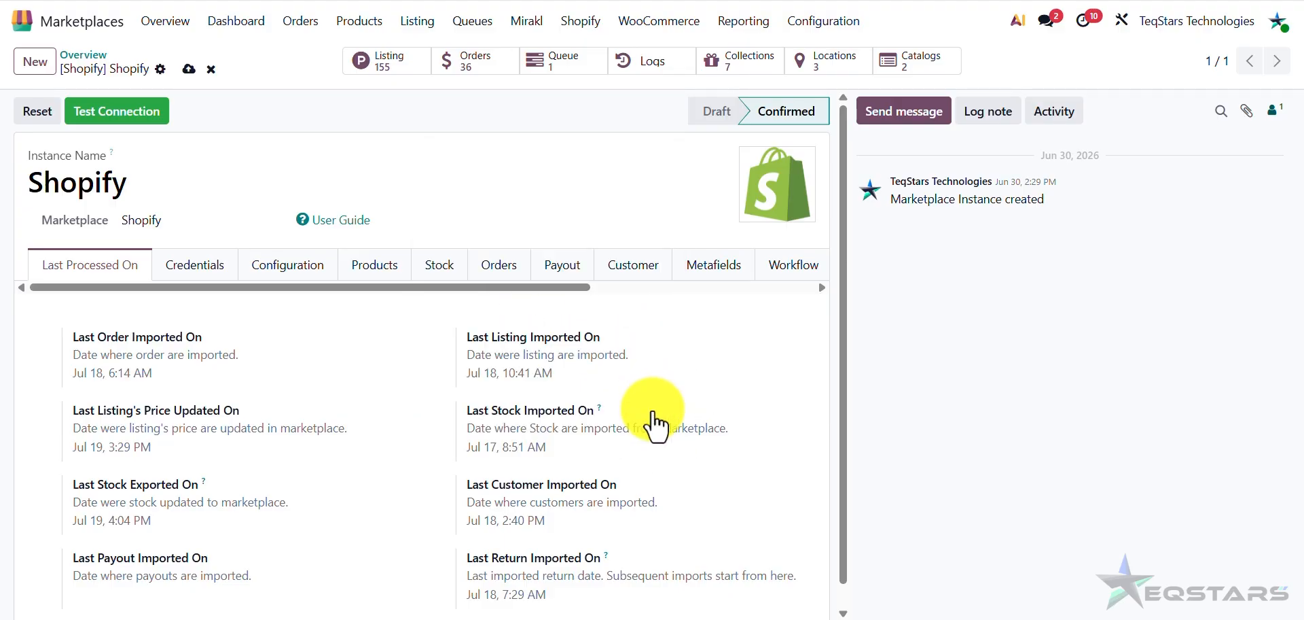
# Run the Import Inventory operation for the Shopify instance after reading its information notes.
pyautogui.click(253, 36)
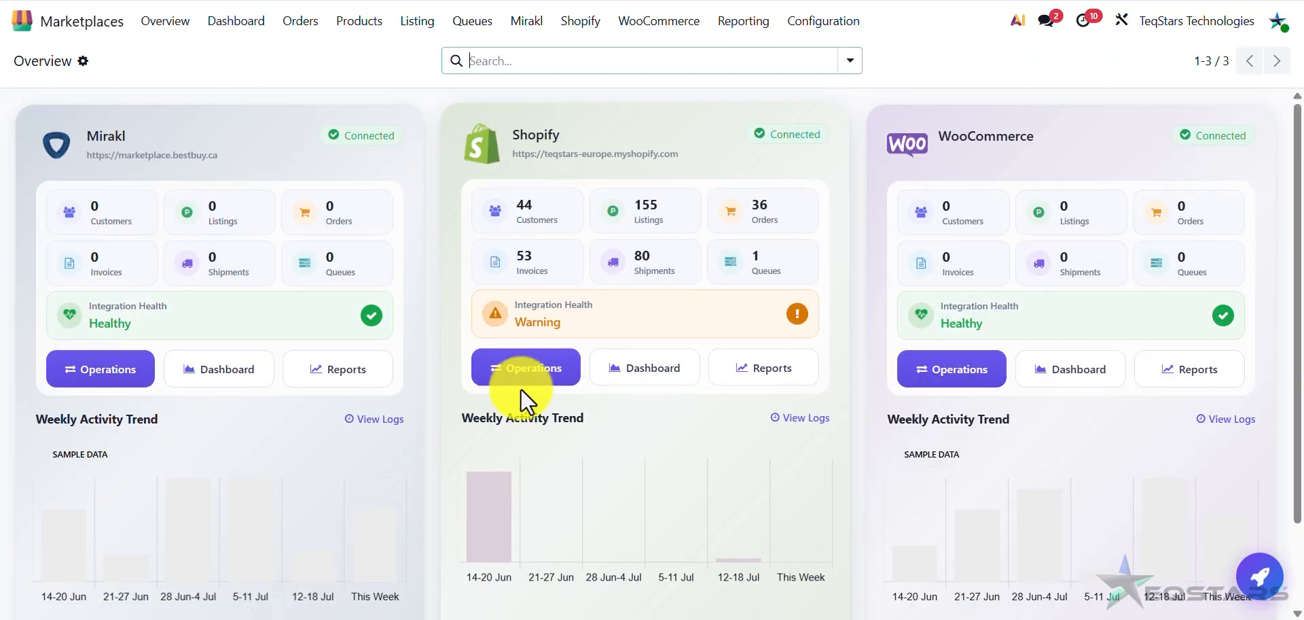
pyautogui.click(520, 373)
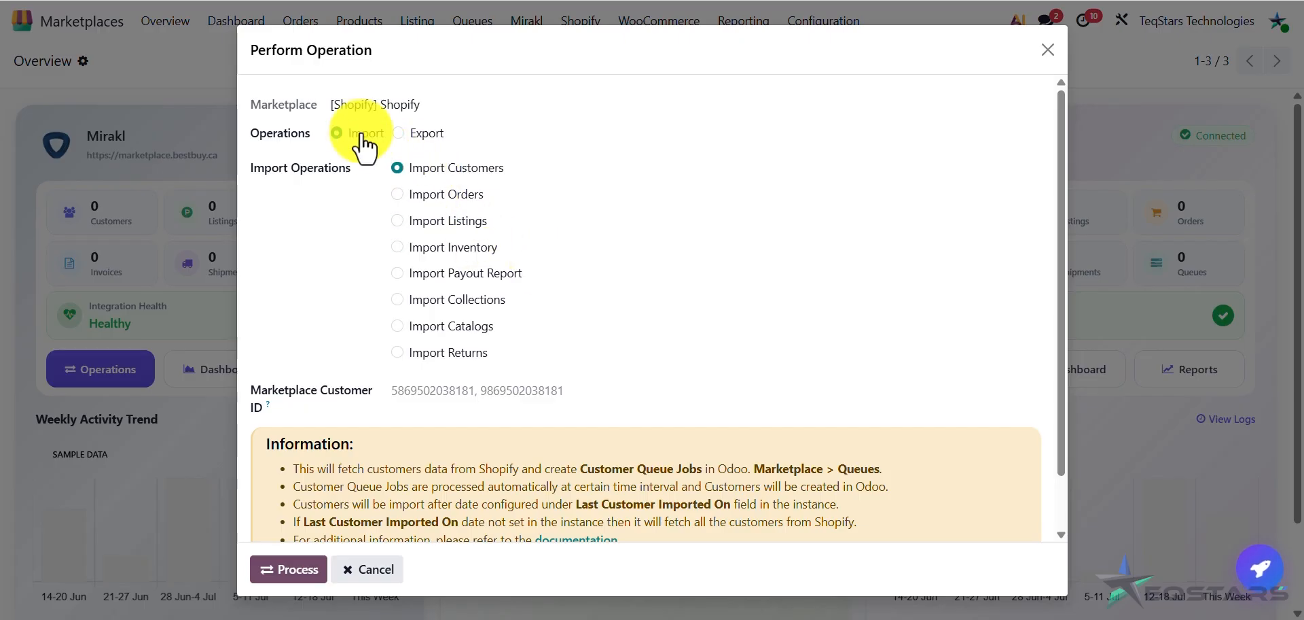
pyautogui.click(450, 249)
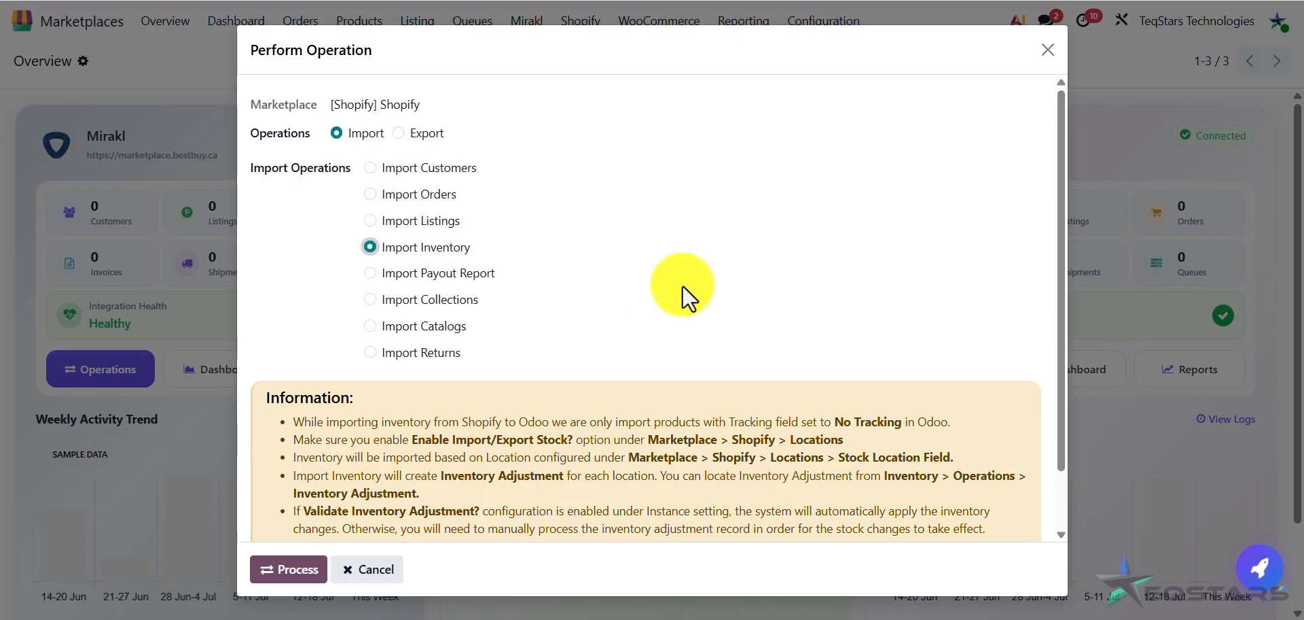
pyautogui.scroll(-1, 693, 394)
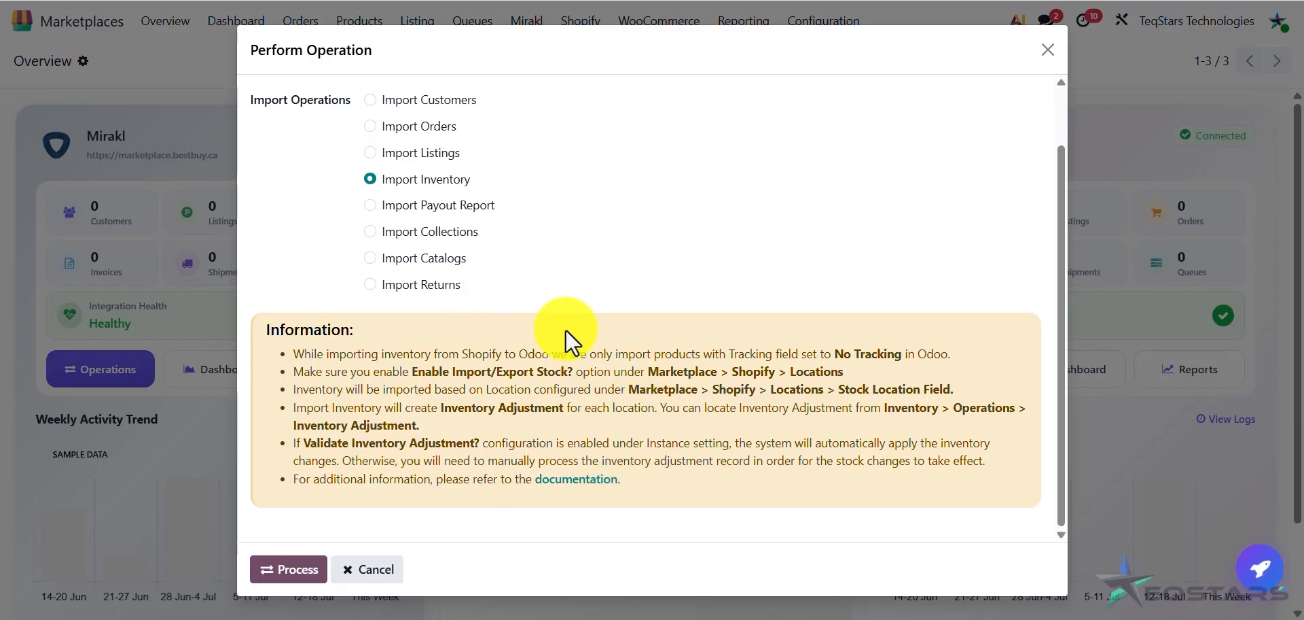
pyautogui.click(281, 574)
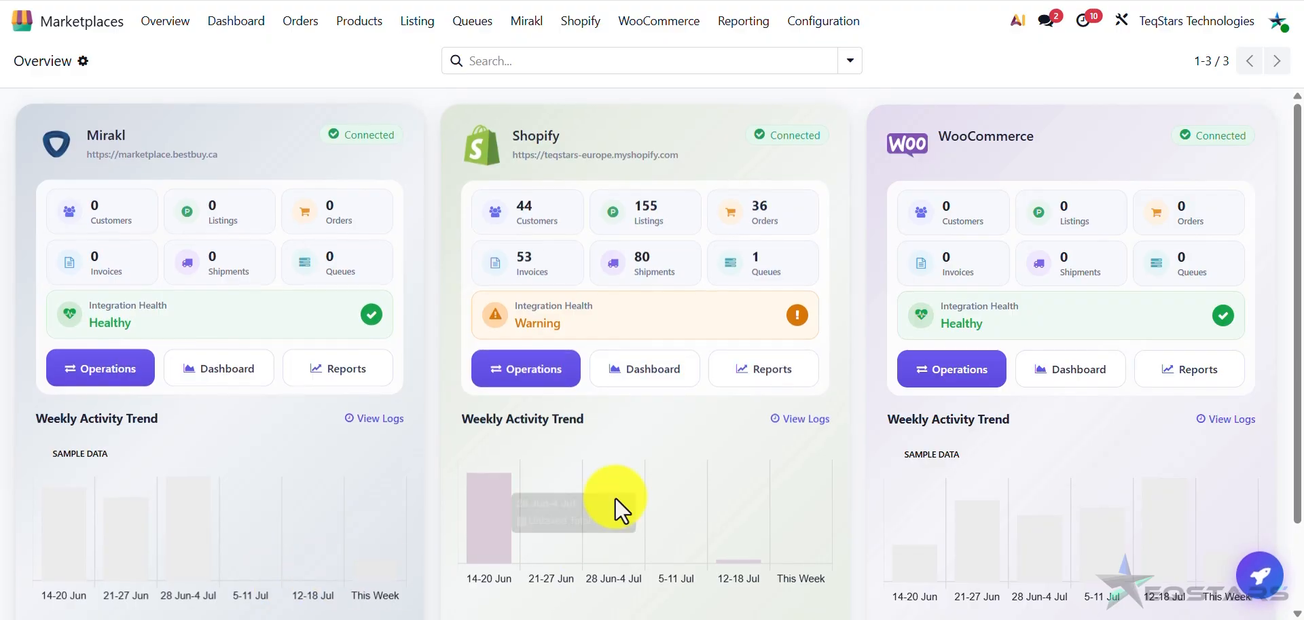
# Check the variant inventory on the Dish Wash Liquid listing, and open the forecasted stock report of its product template.
pyautogui.click(673, 224)
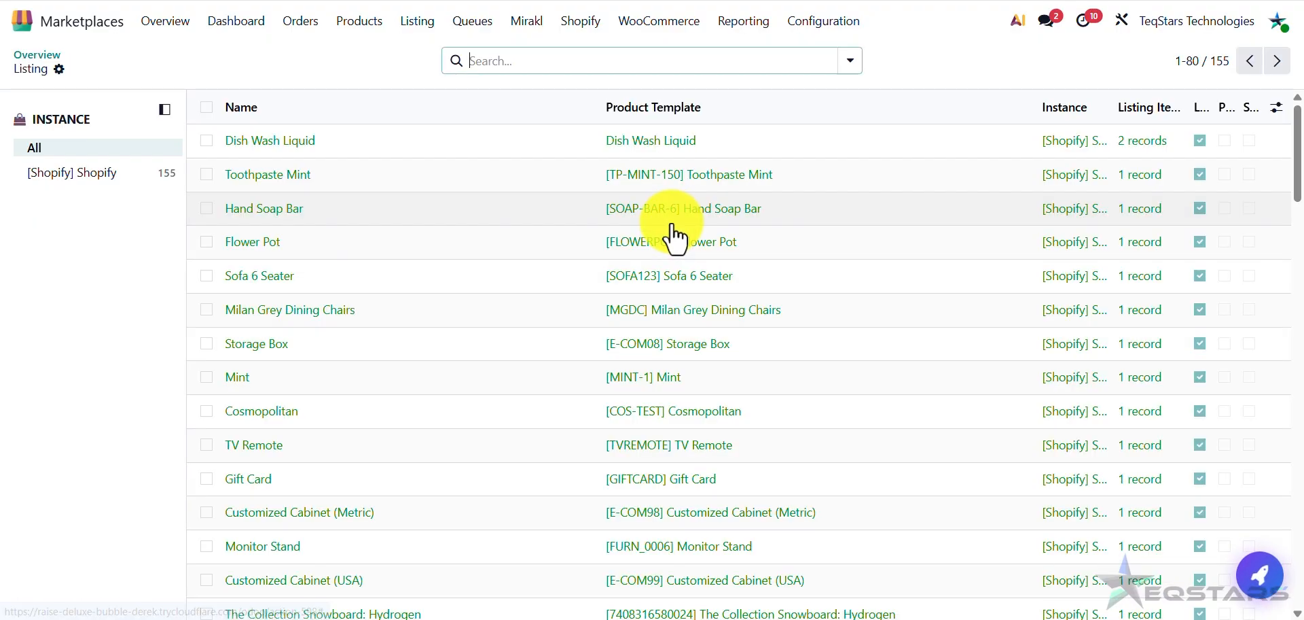
pyautogui.click(621, 151)
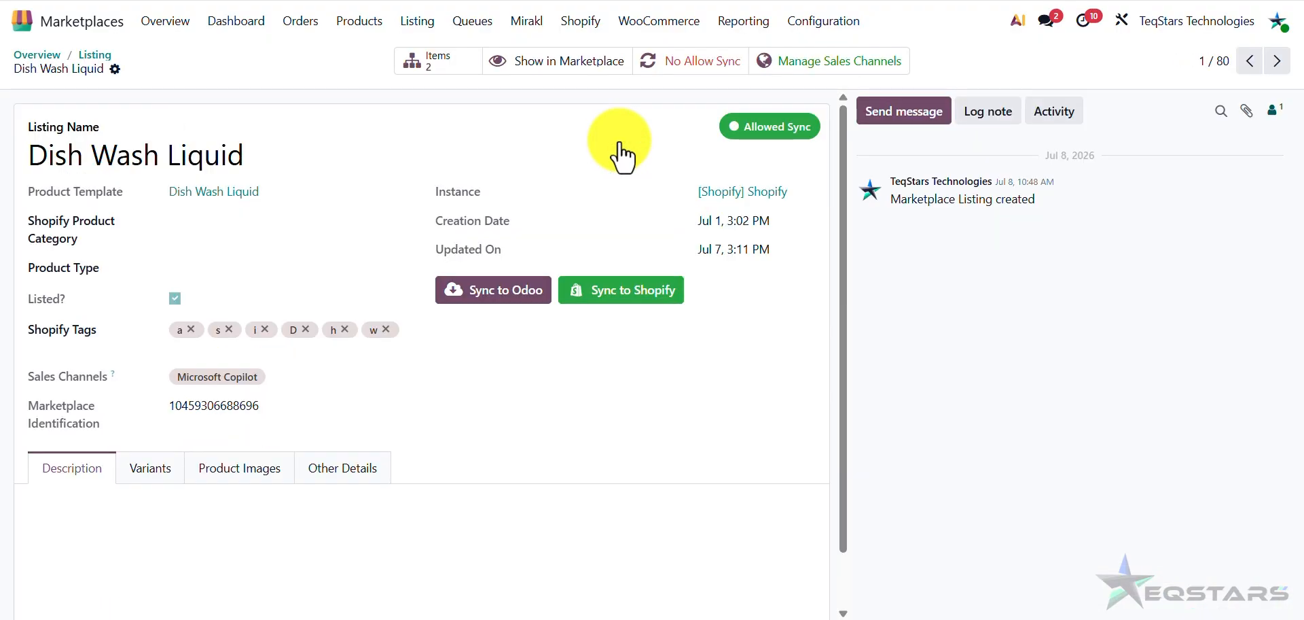
pyautogui.click(150, 467)
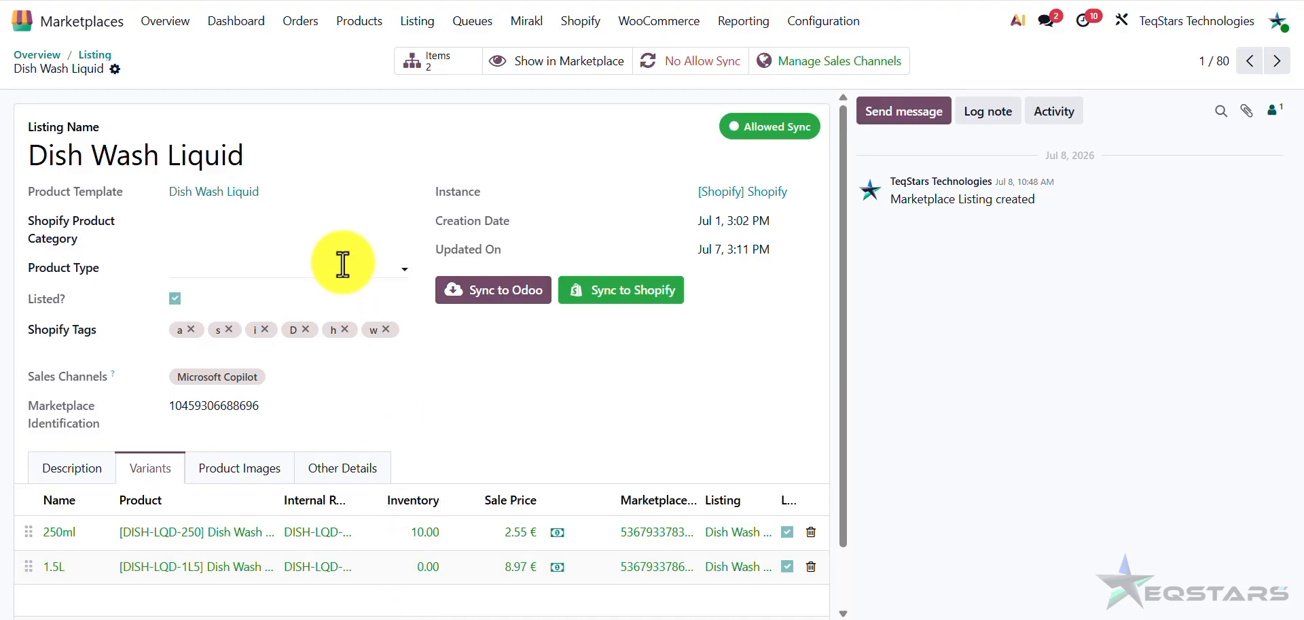
pyautogui.click(249, 194)
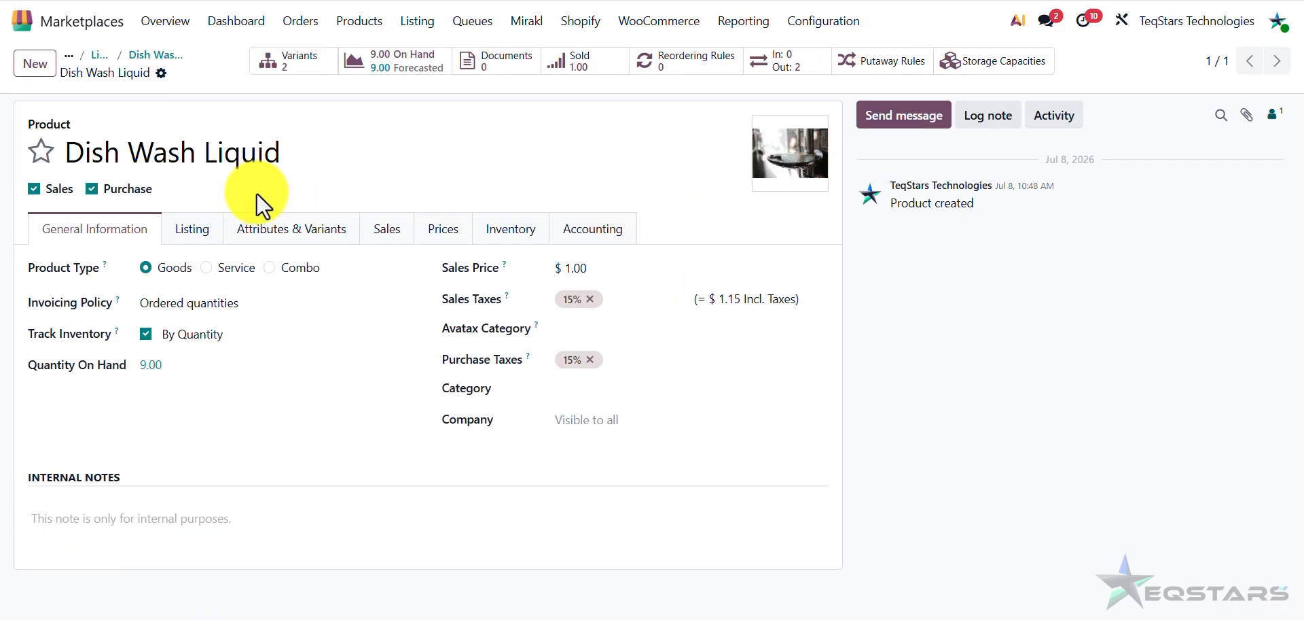
pyautogui.click(399, 68)
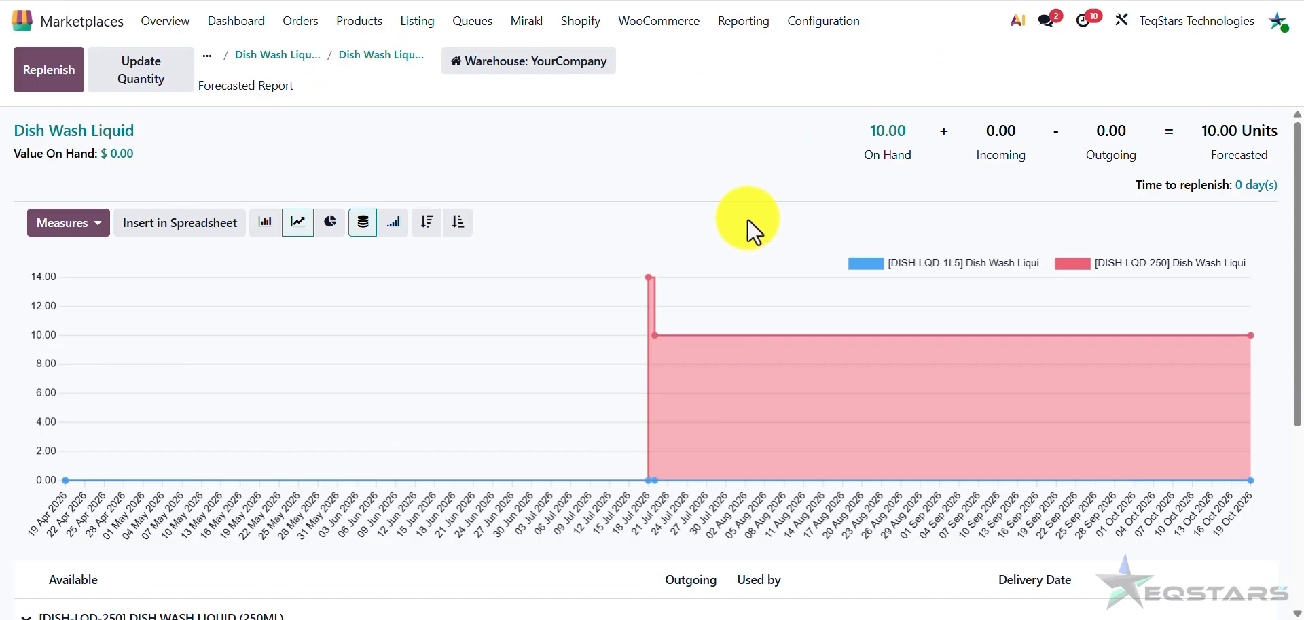
# Update the 250ml Dish Wash Liquid's inventoried quantity to 10 at 1teq/Stock and 15 at WH/Stock.
pyautogui.click(174, 71)
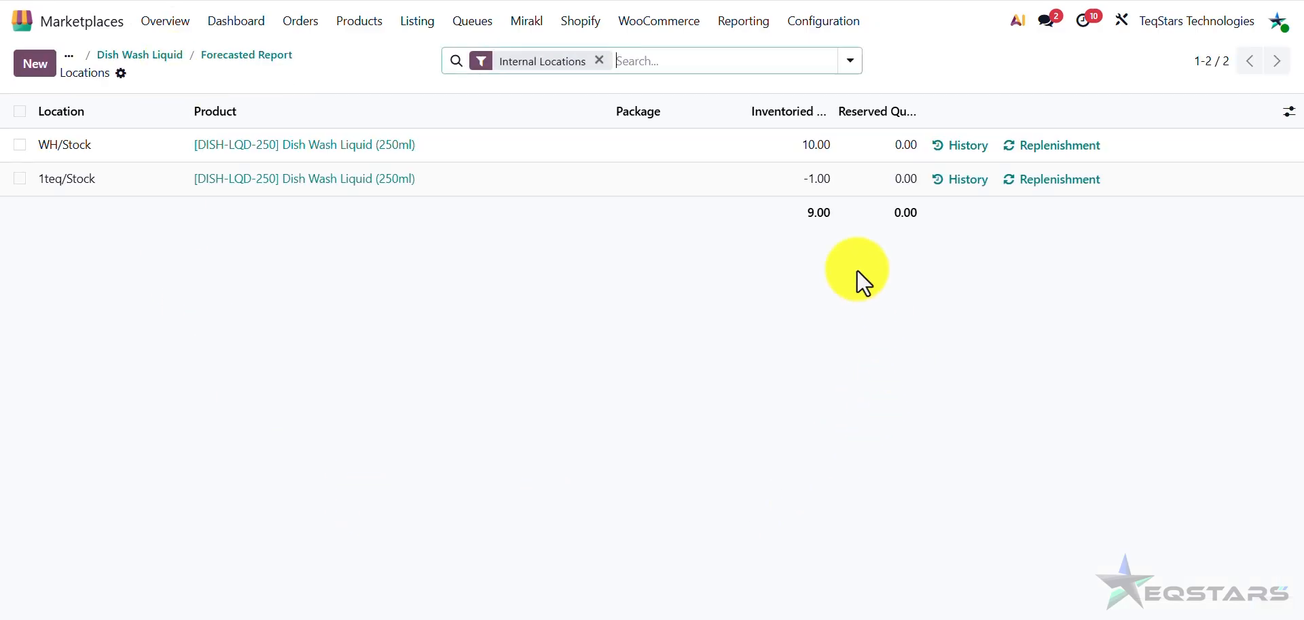
pyautogui.click(825, 180)
pyautogui.write('10')
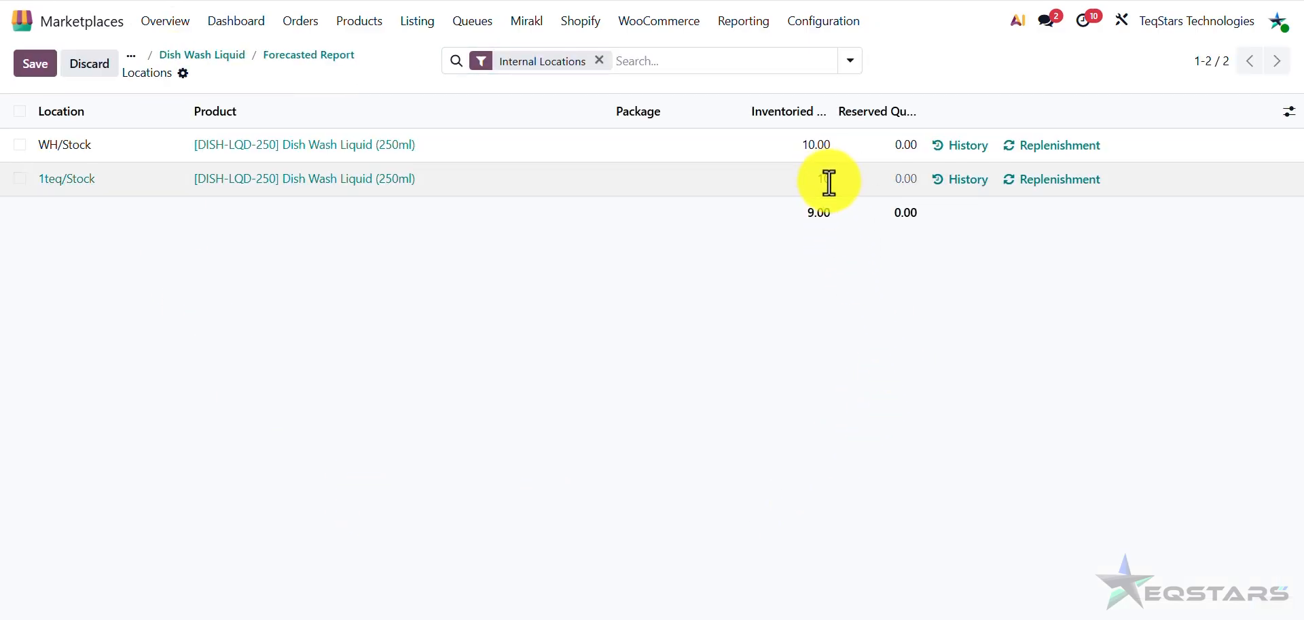
pyautogui.click(825, 145)
pyautogui.write('15')
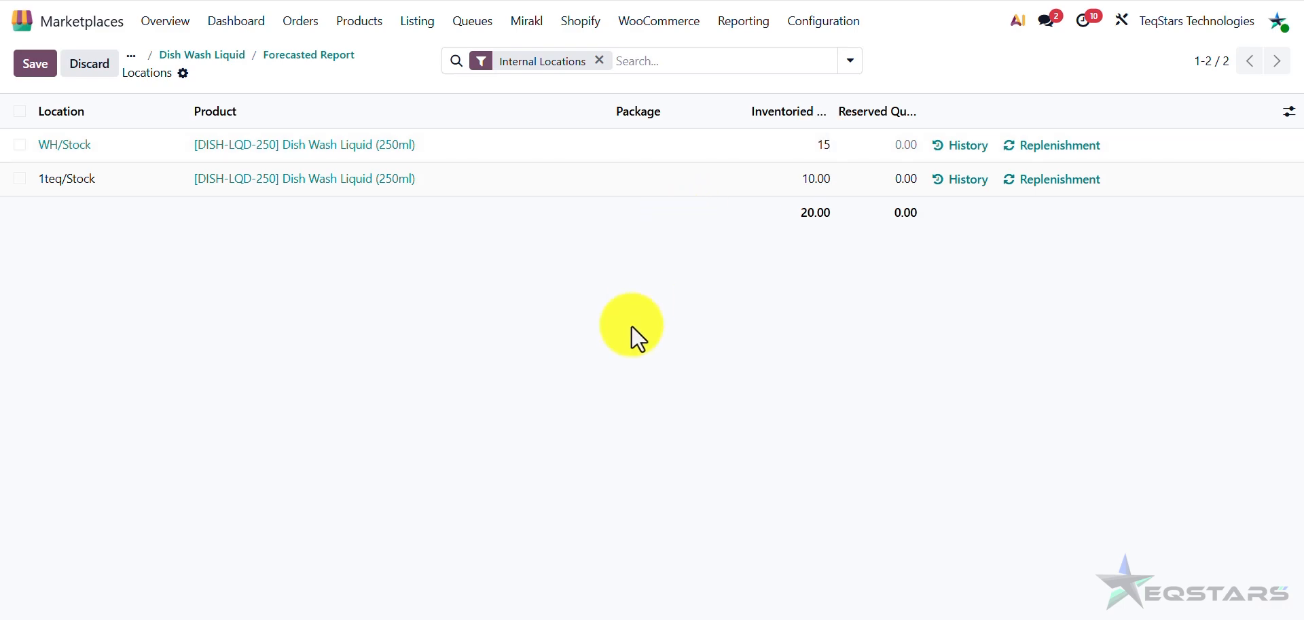
# Return to the marketplace overview and run the Export Inventory operation for the Shopify instance.
pyautogui.click(173, 31)
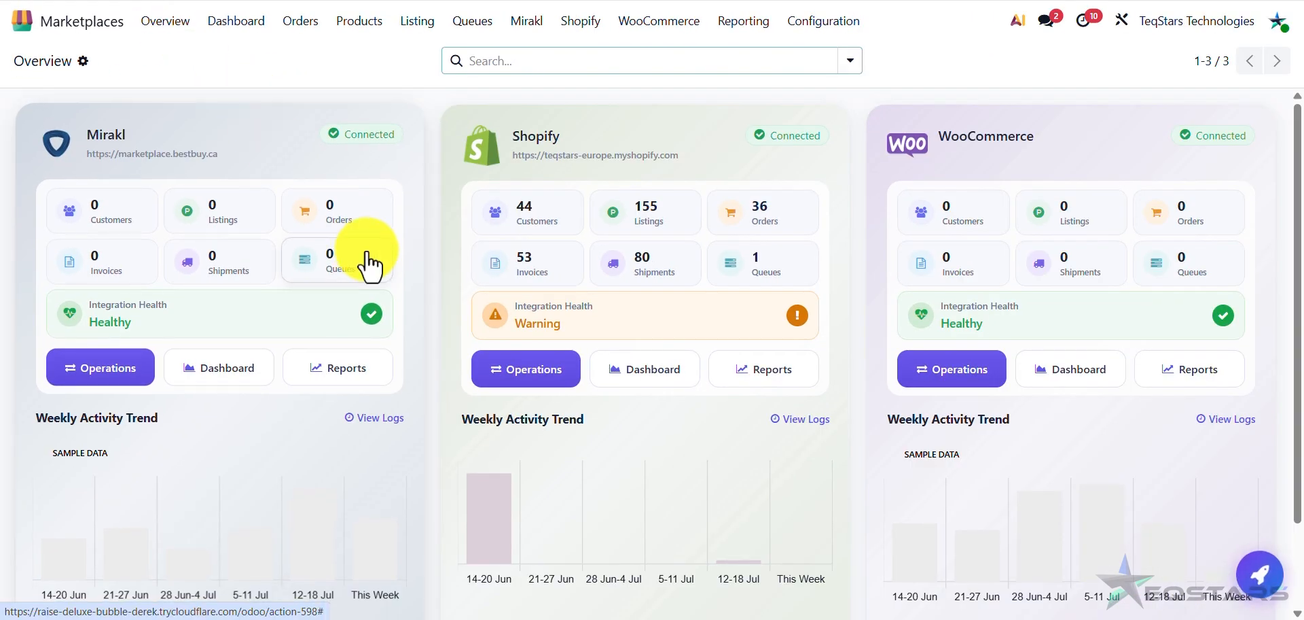
pyautogui.click(541, 370)
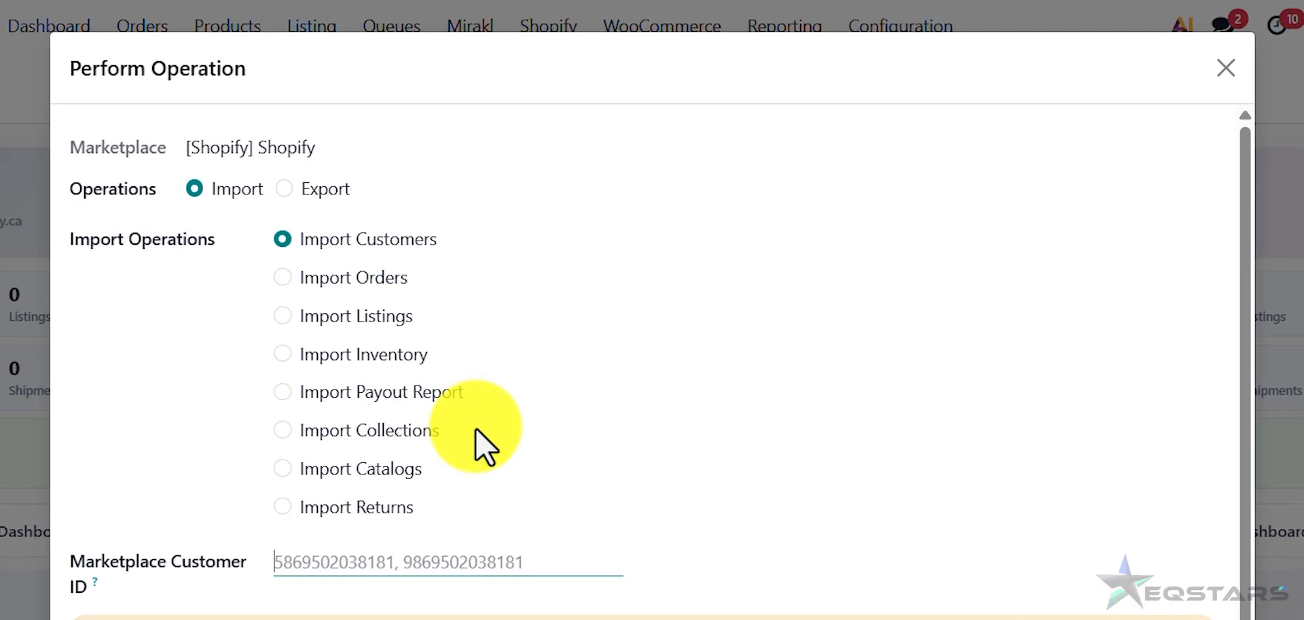
pyautogui.click(340, 194)
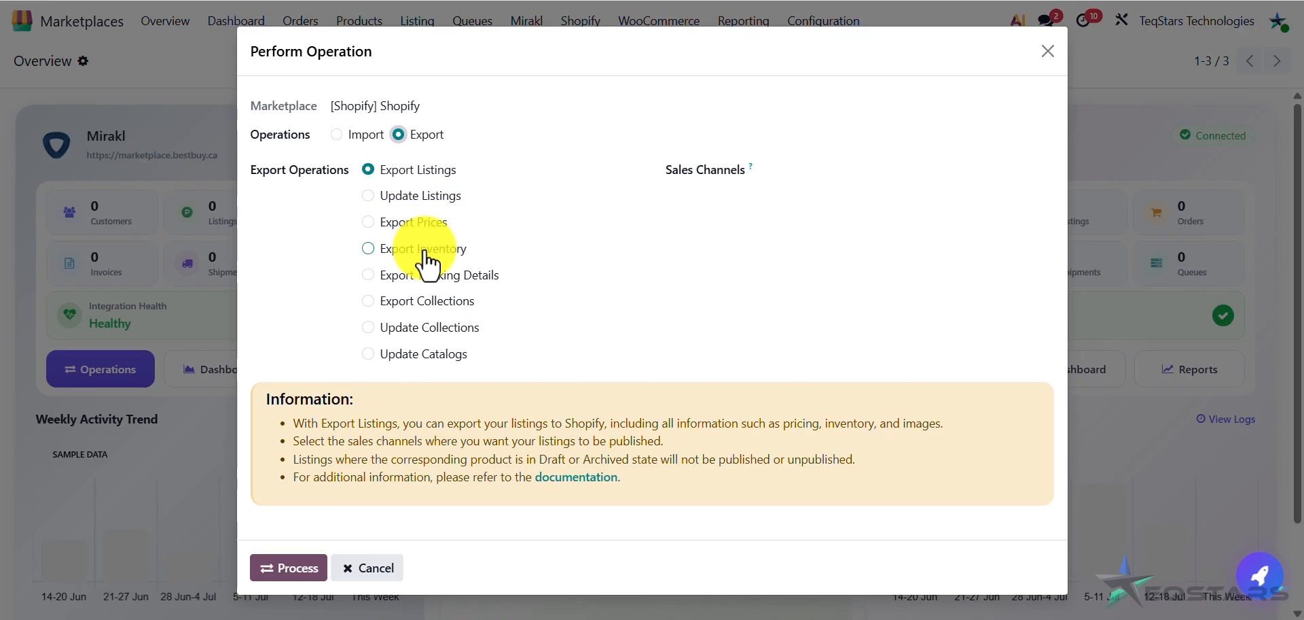
pyautogui.click(318, 356)
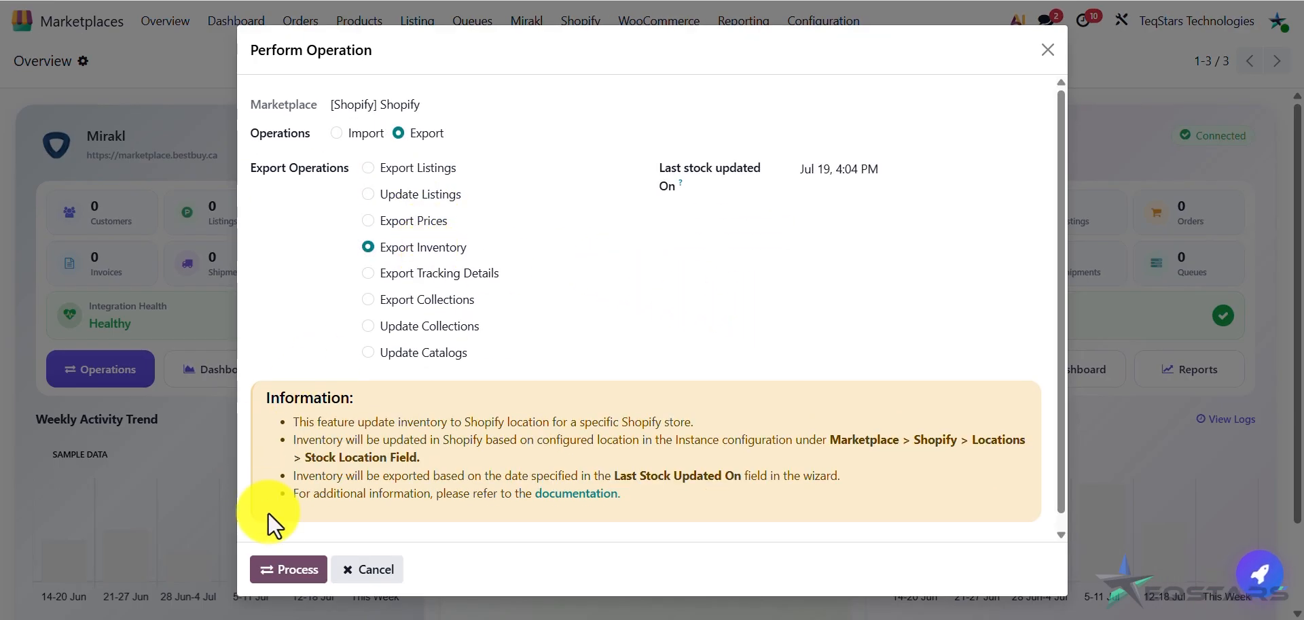
pyautogui.click(278, 569)
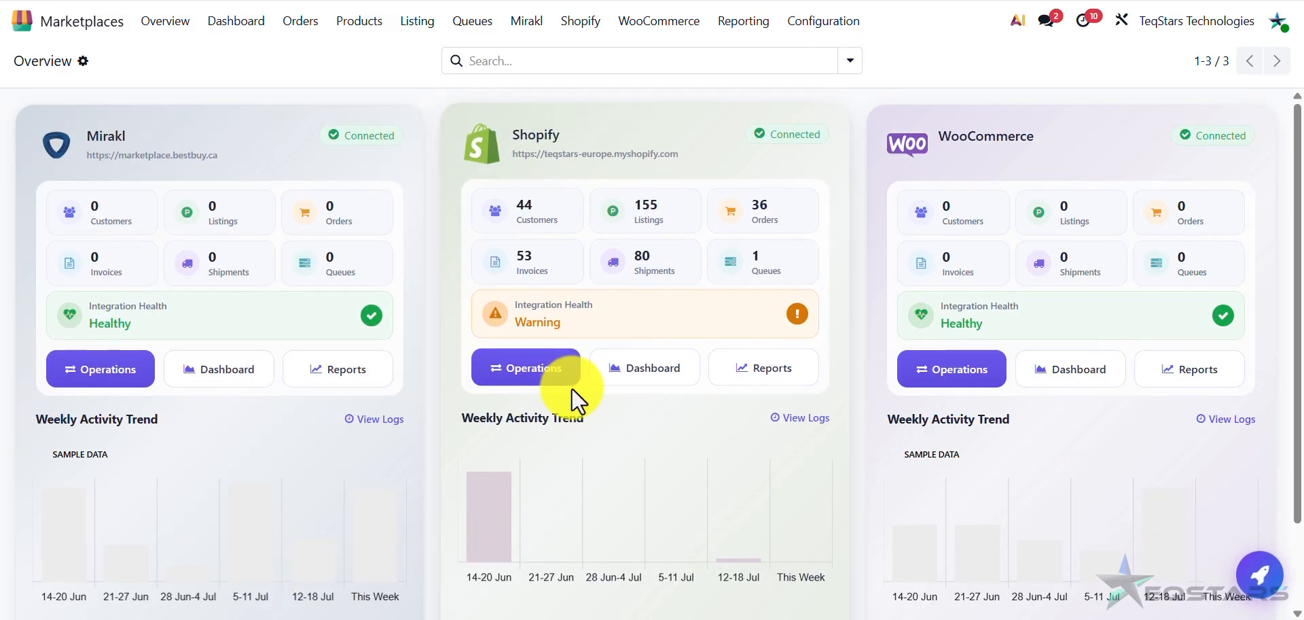
# Open the Dish Wash Liquid listing from the Shopify instance's listings, view it in Shopify, and check its variants' available stock.
pyautogui.click(693, 224)
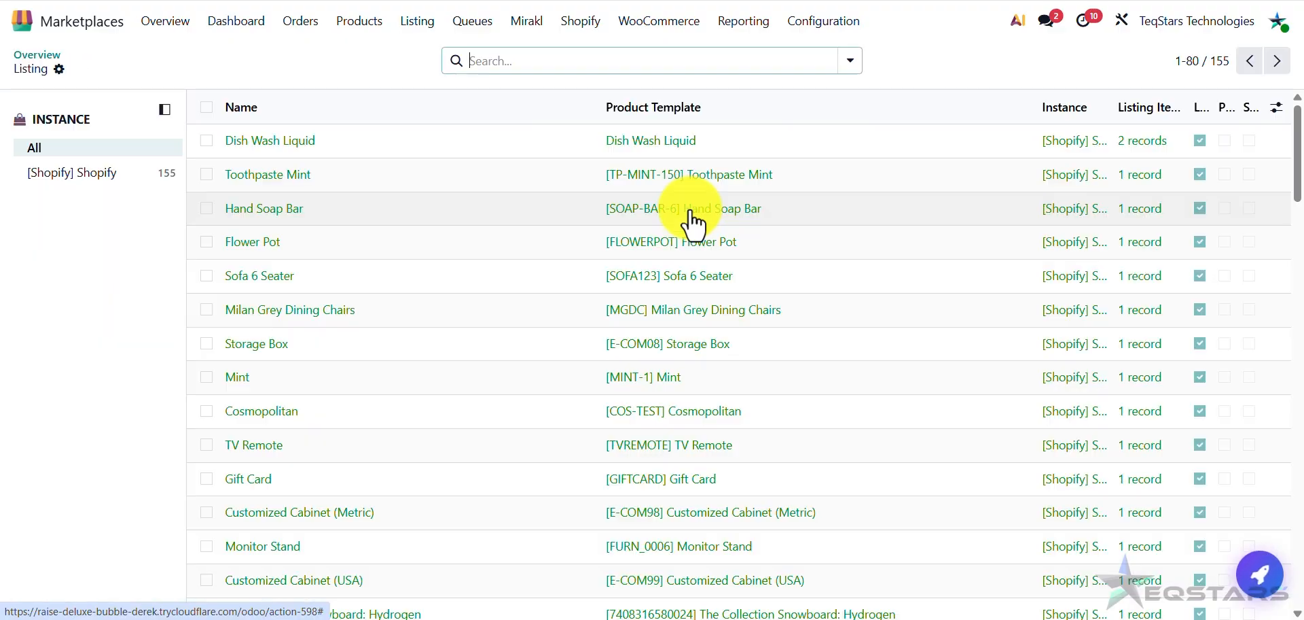
pyautogui.click(607, 171)
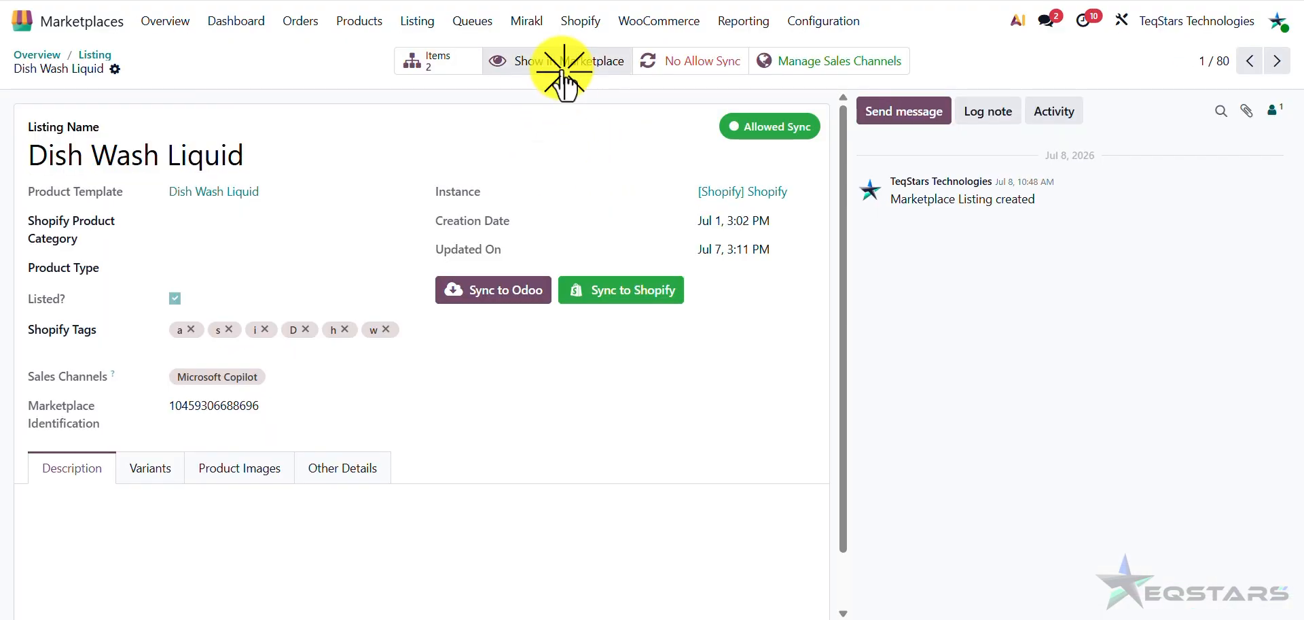
pyautogui.click(564, 62)
pyautogui.scroll(-6, 540, 300)
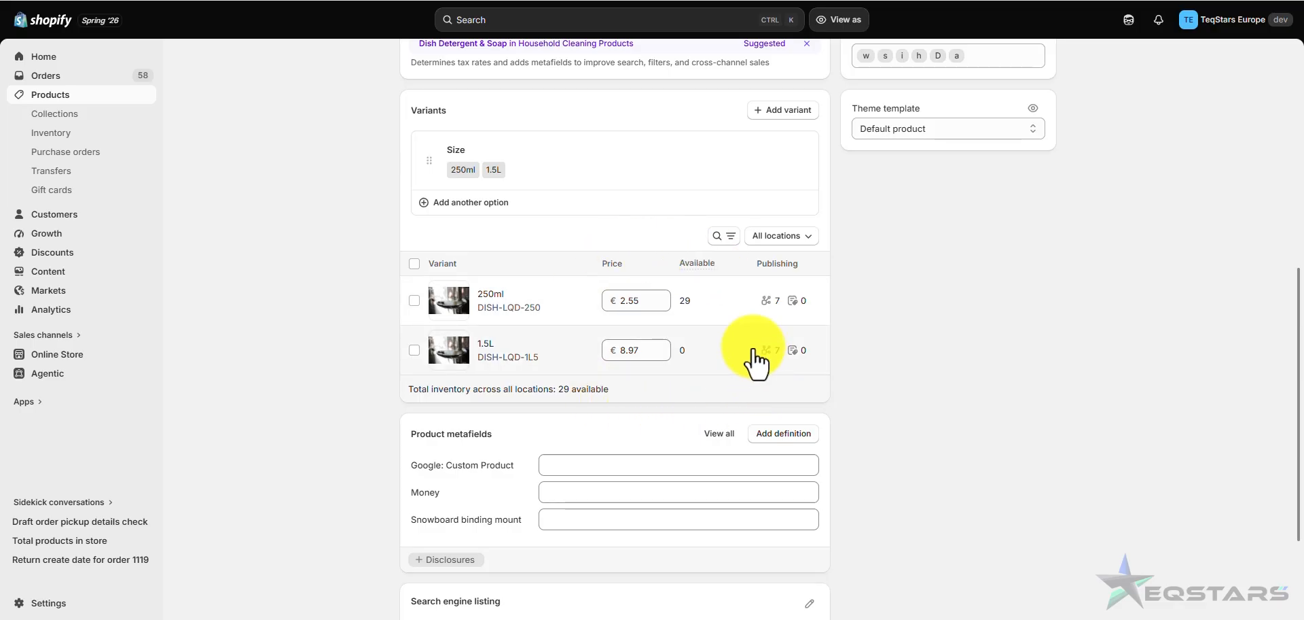
pyautogui.scroll(7, 754, 360)
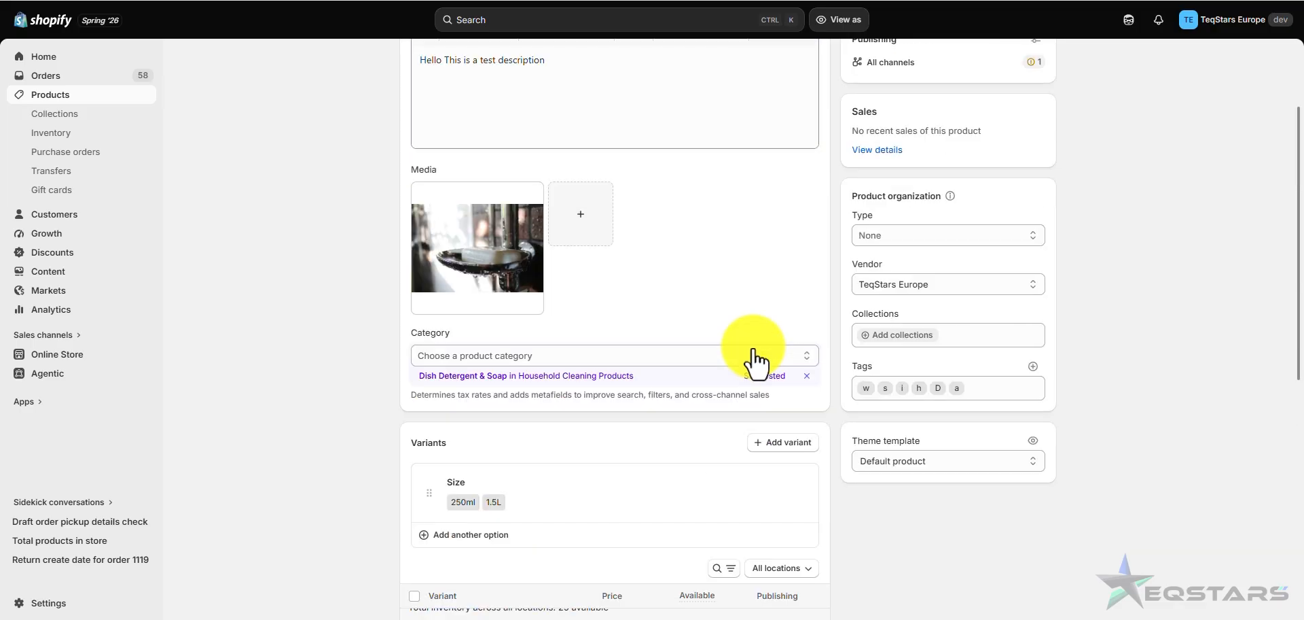